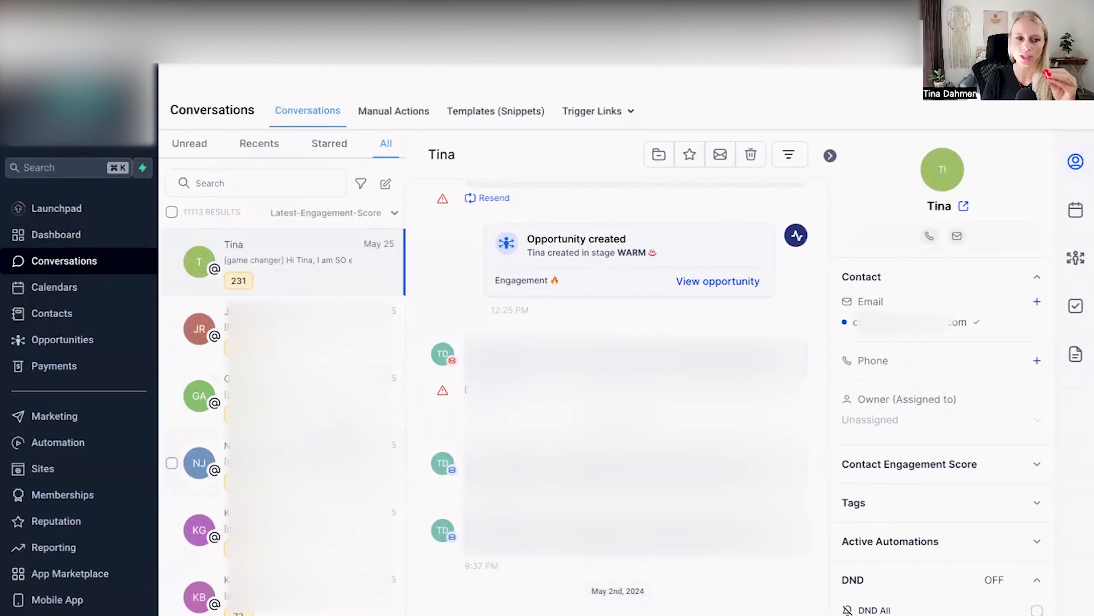
Look through the Unread, Recents and Starred conversation lists, and return to Recents.
click(191, 143)
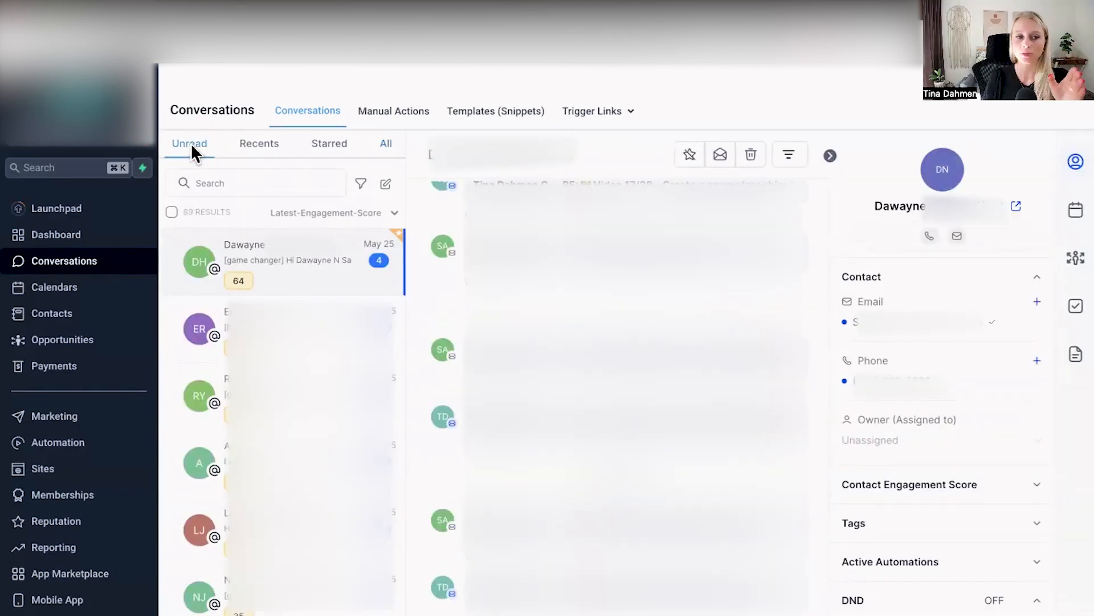
click(258, 147)
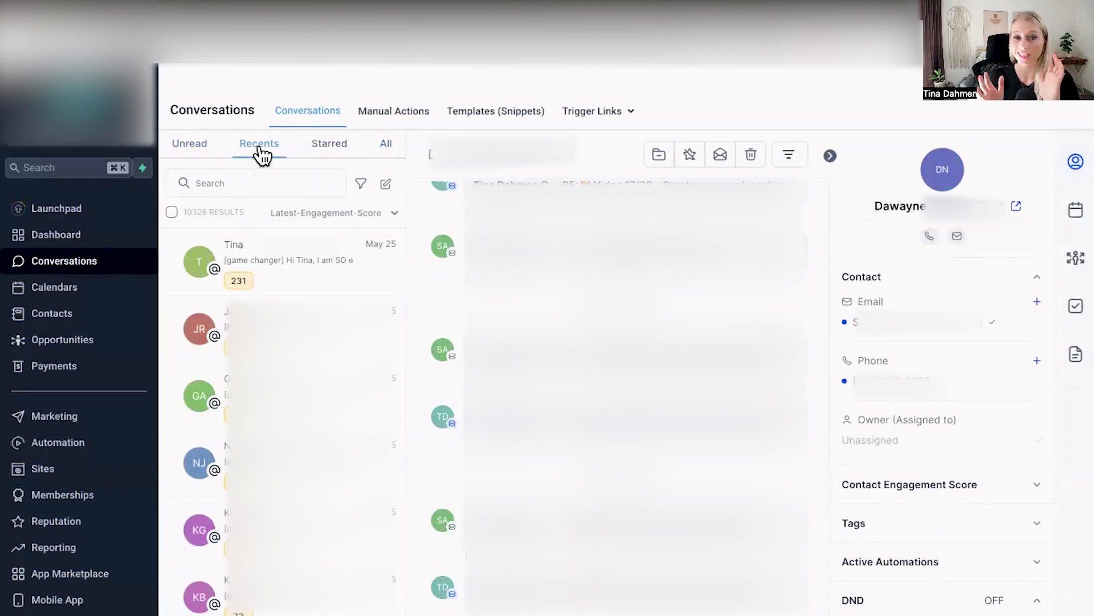
click(333, 150)
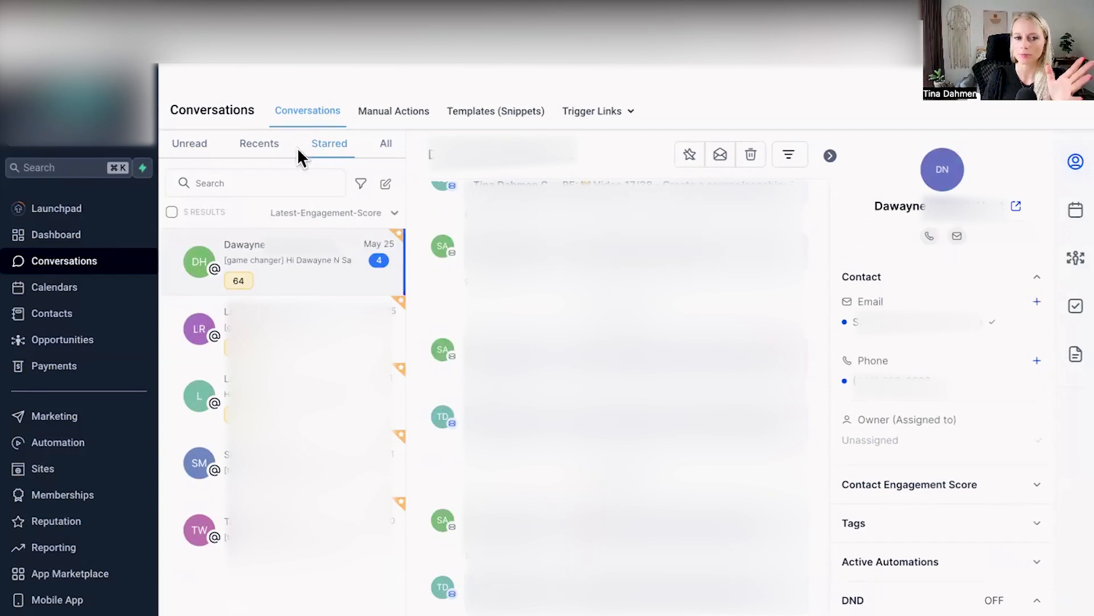
click(254, 153)
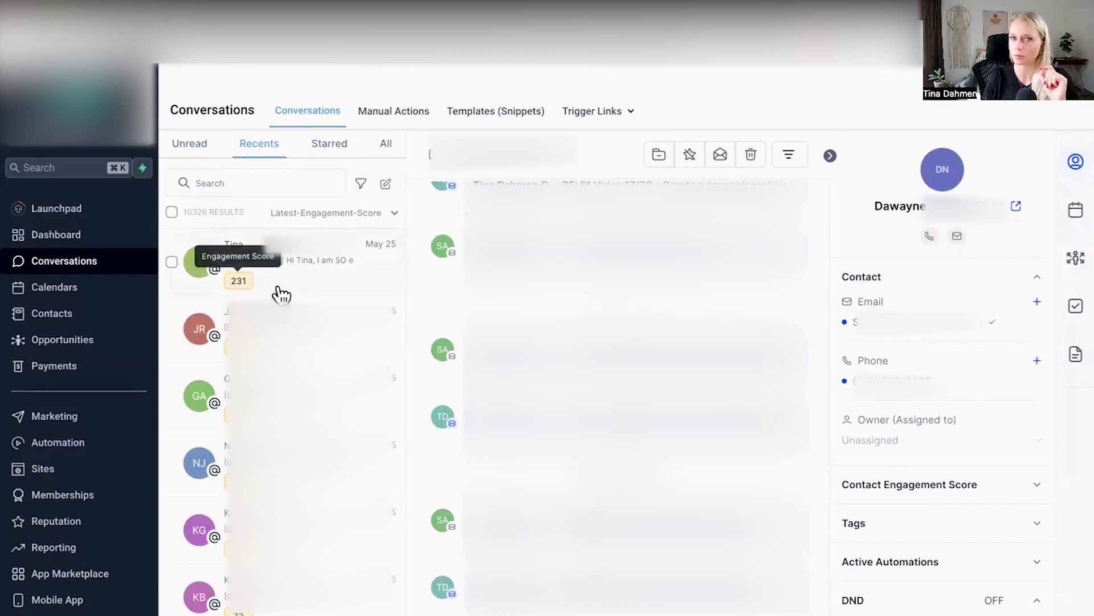
Star the conversation with engagement score 231 in Recents, and open the bulk actions for it again.
click(172, 263)
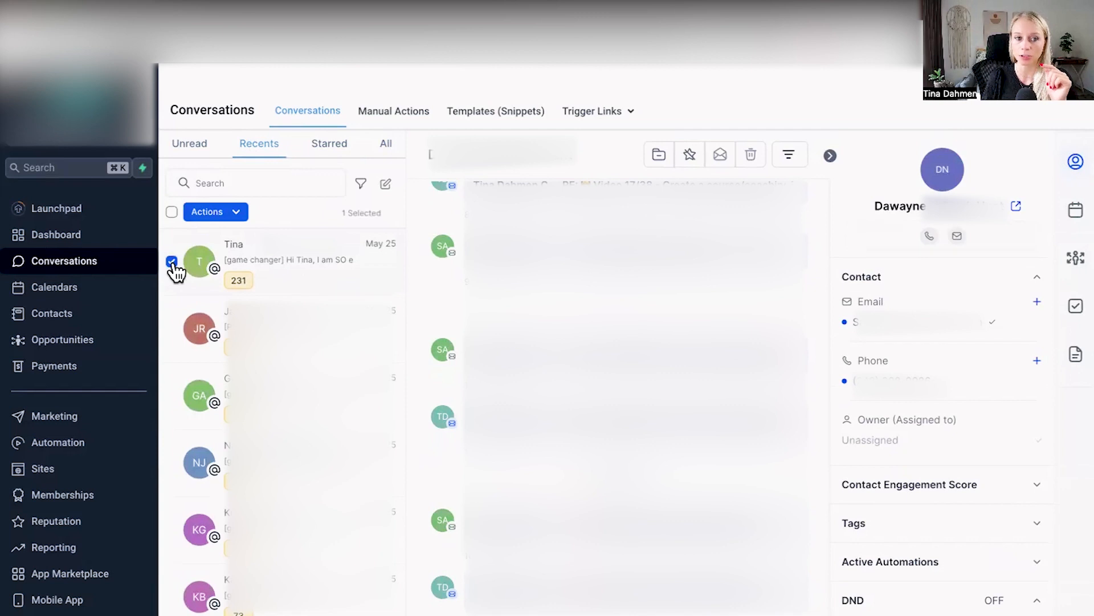
click(240, 214)
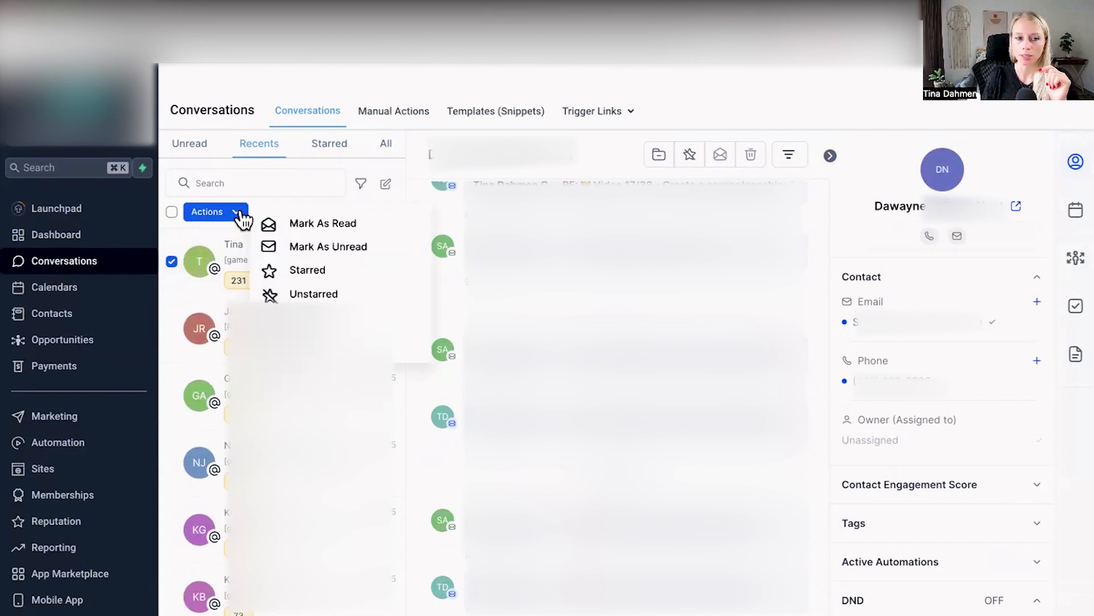
click(326, 276)
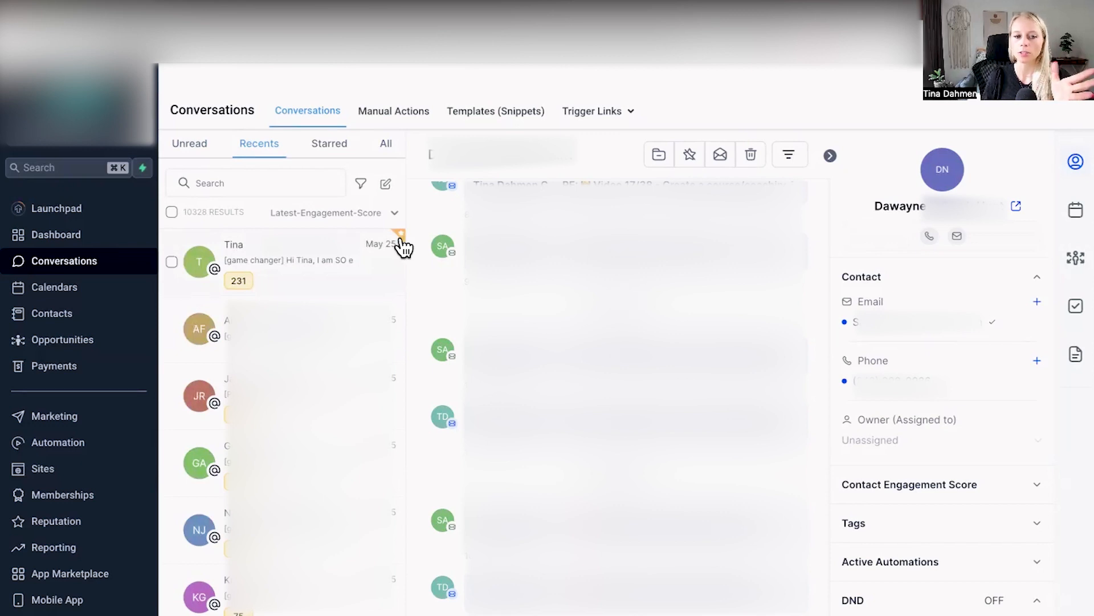
click(172, 262)
click(238, 216)
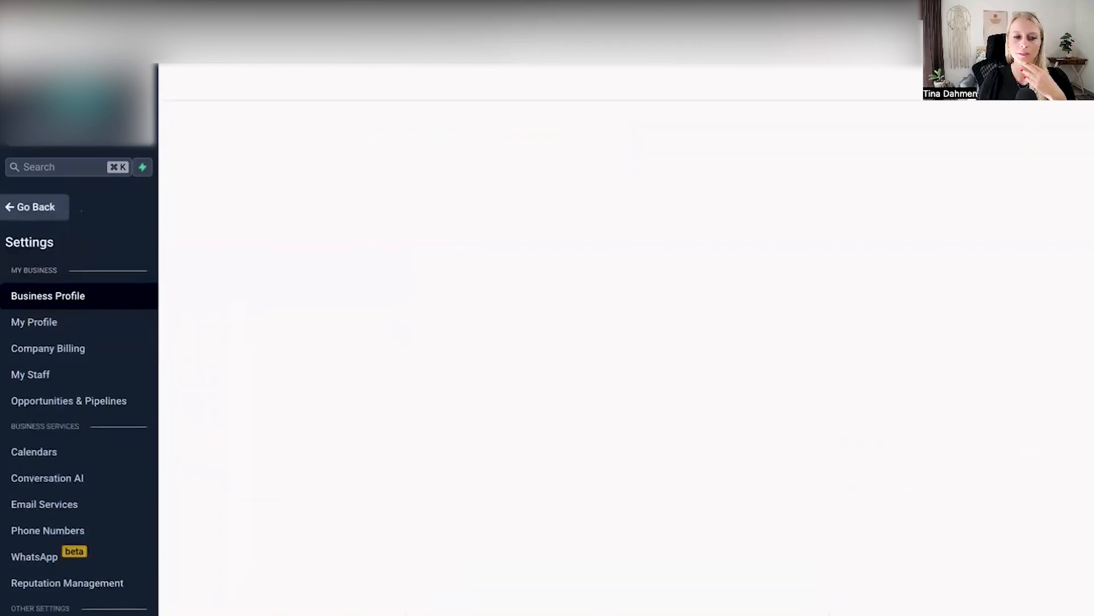
Open the Manage Scoring settings and check the points for replies containing the phrase "ME".
click(34, 491)
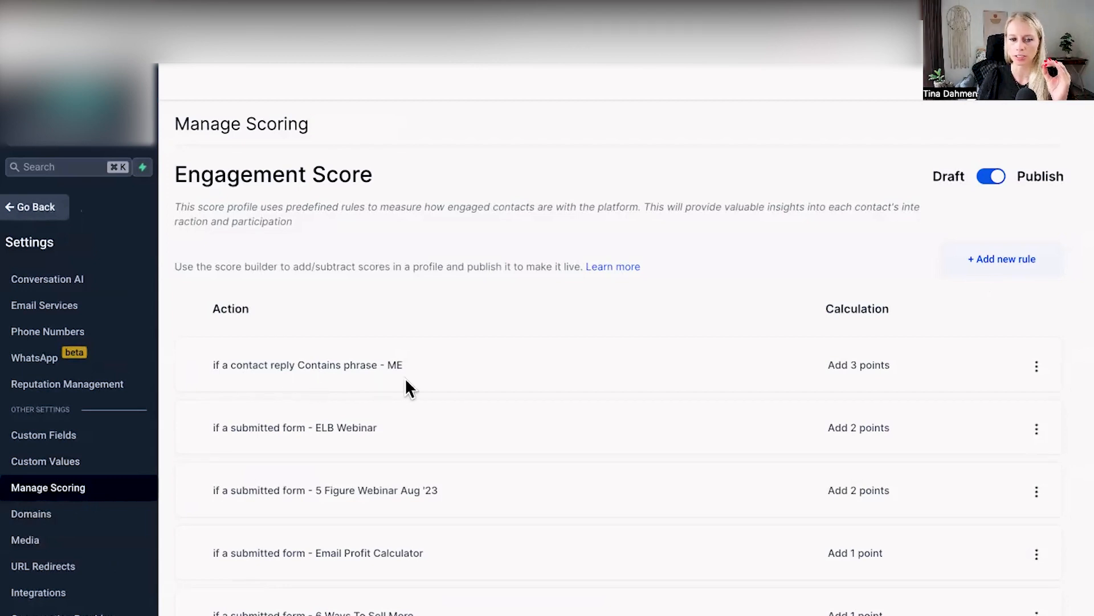
drag(827, 365, 899, 369)
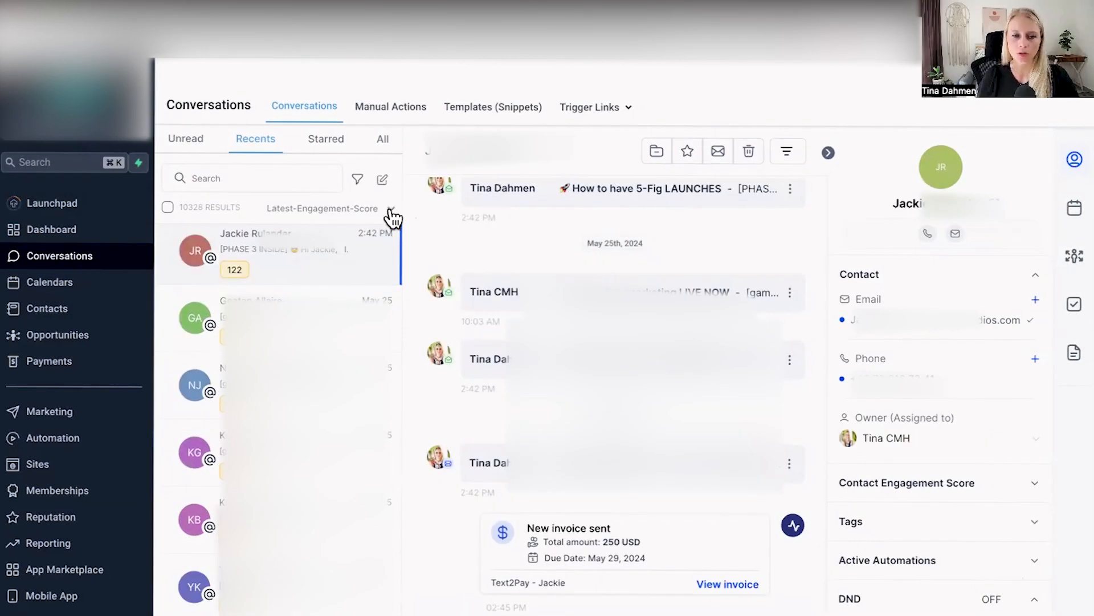
Review the sort options of the conversation list, including the explanation of Oldest - Manual messages.
click(391, 208)
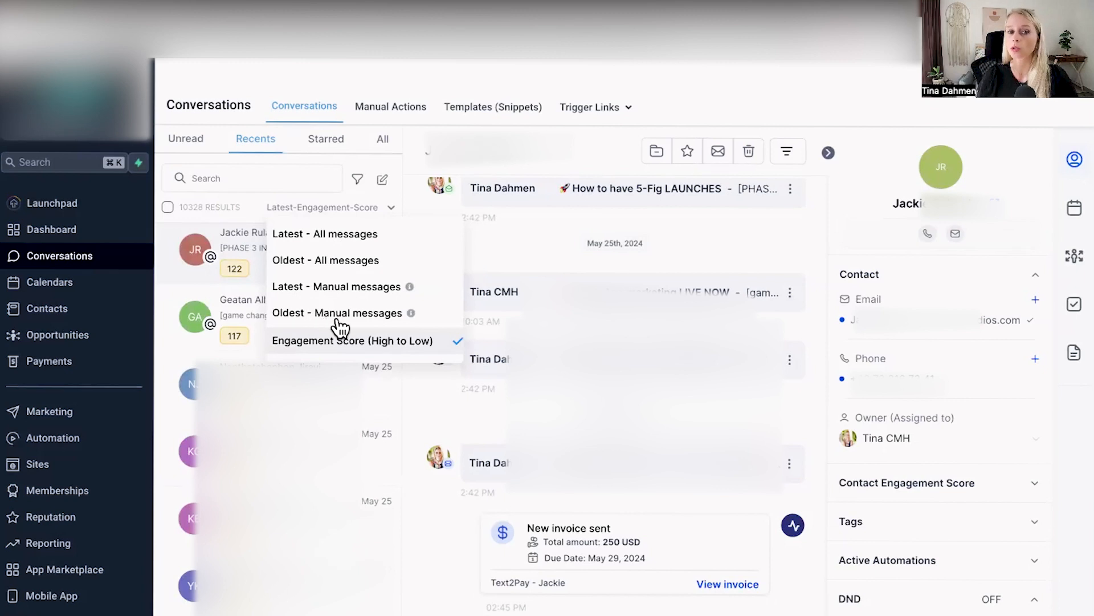
mouse_move(411, 313)
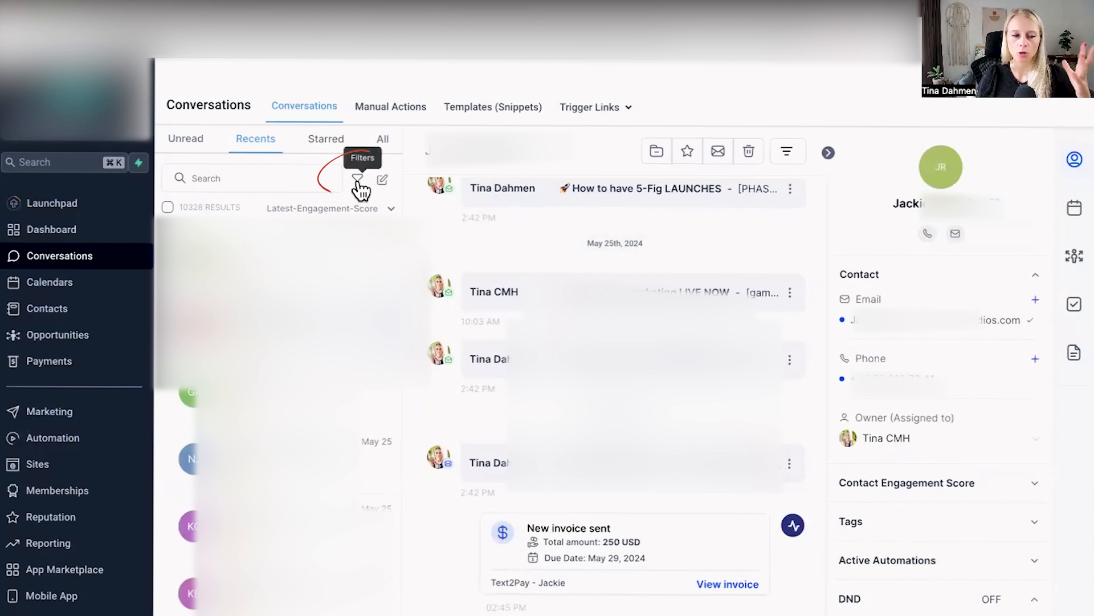
Filter the conversations by last message direction Outbound, outbound message type Automated and channel Live Chat.
click(358, 181)
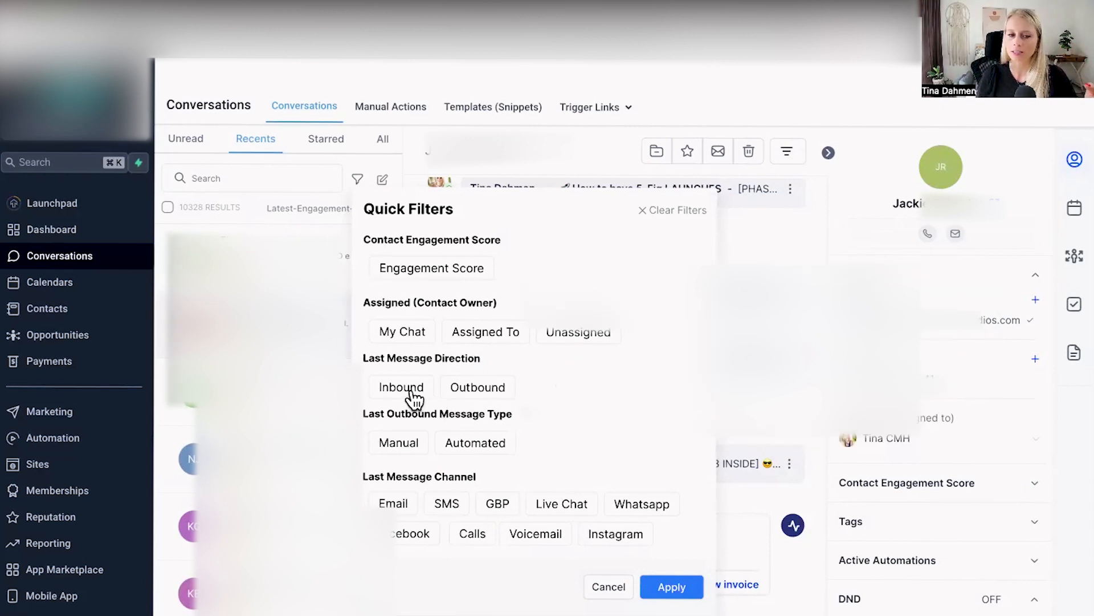
click(492, 394)
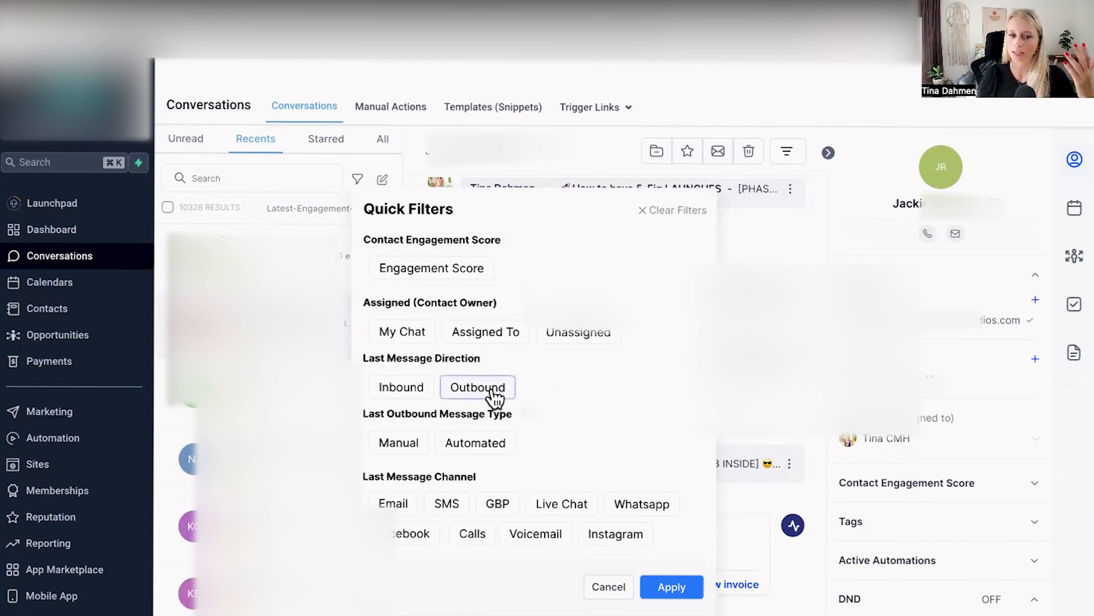
click(401, 446)
click(469, 454)
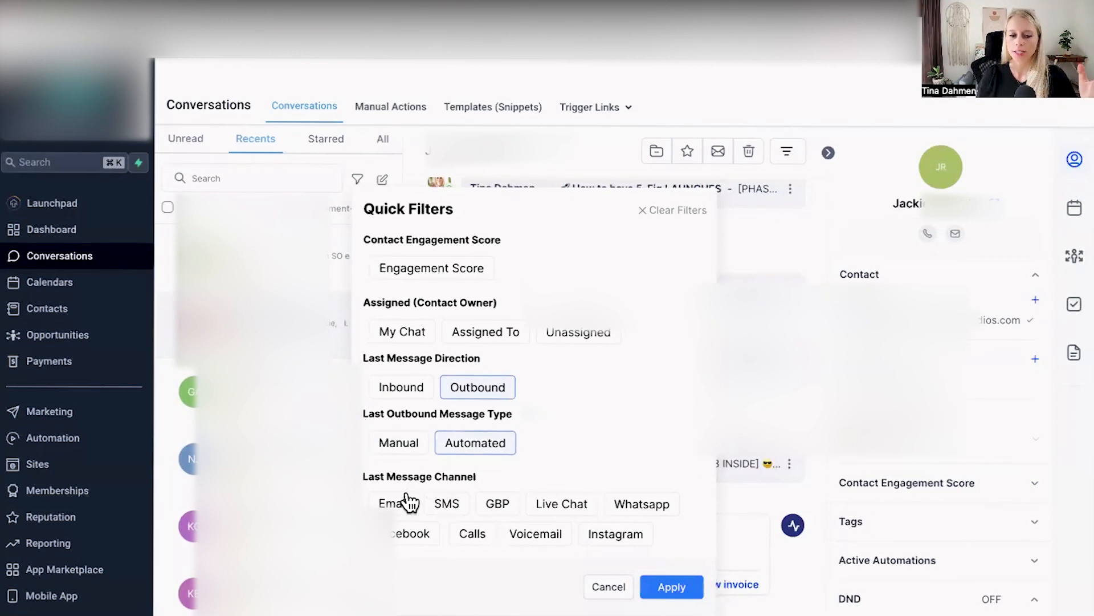
click(553, 512)
click(662, 587)
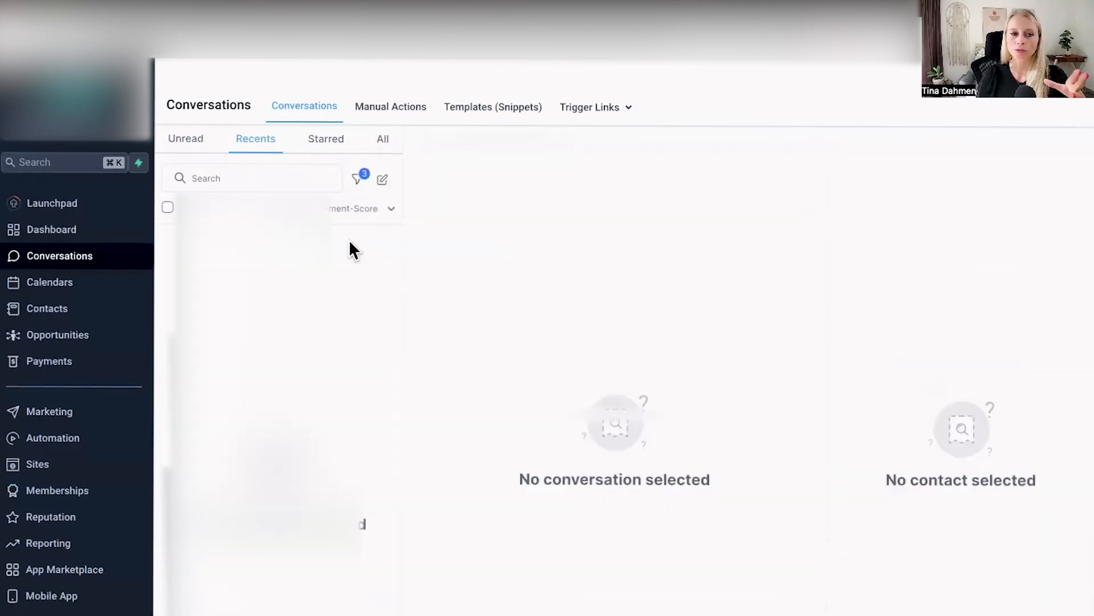
Clear all quick filters from the conversation list.
click(362, 181)
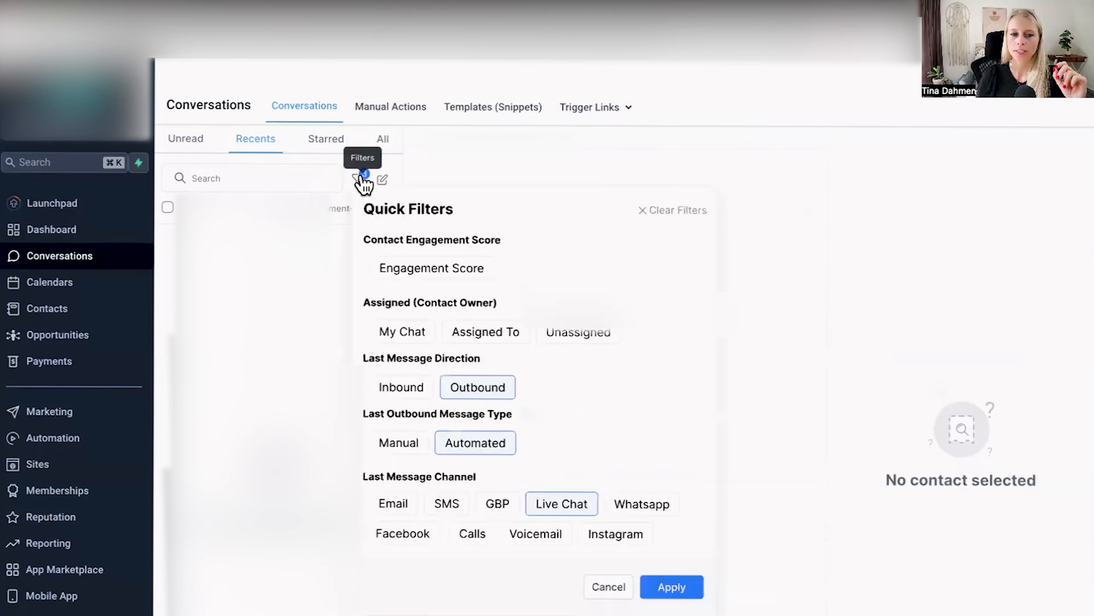
click(671, 212)
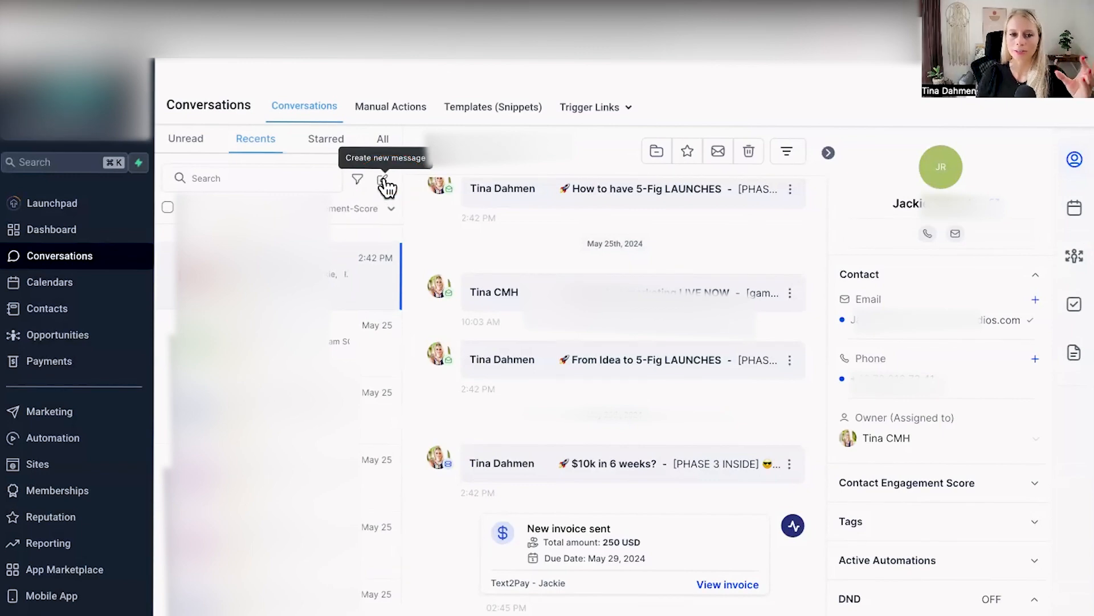
Create a new message to a contact found by name, and set its channel to WhatsApp.
click(383, 181)
click(385, 399)
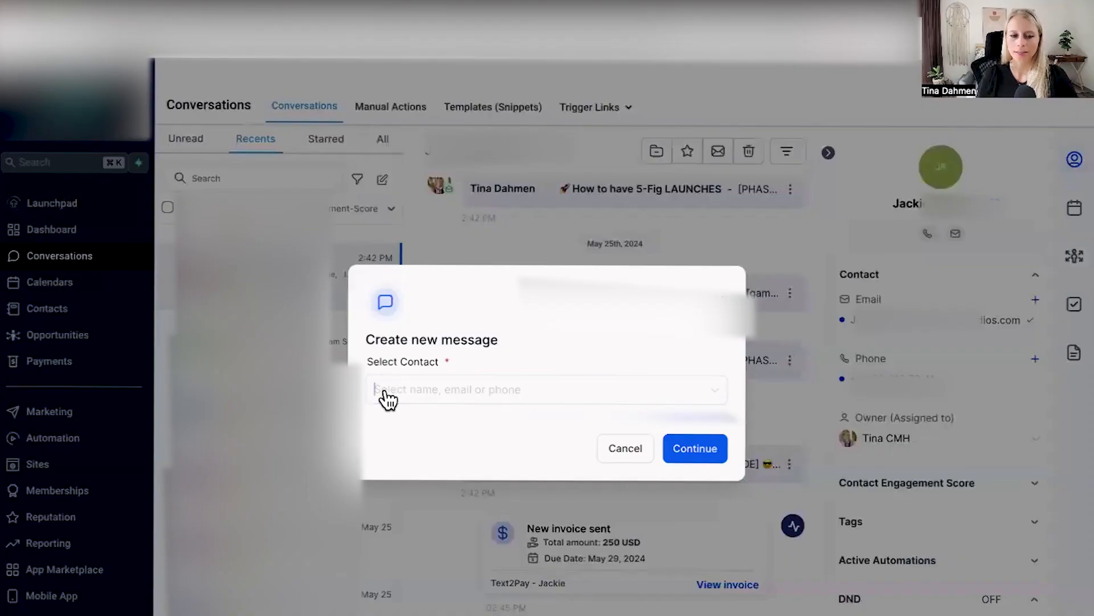
text(tinadah)
click(521, 435)
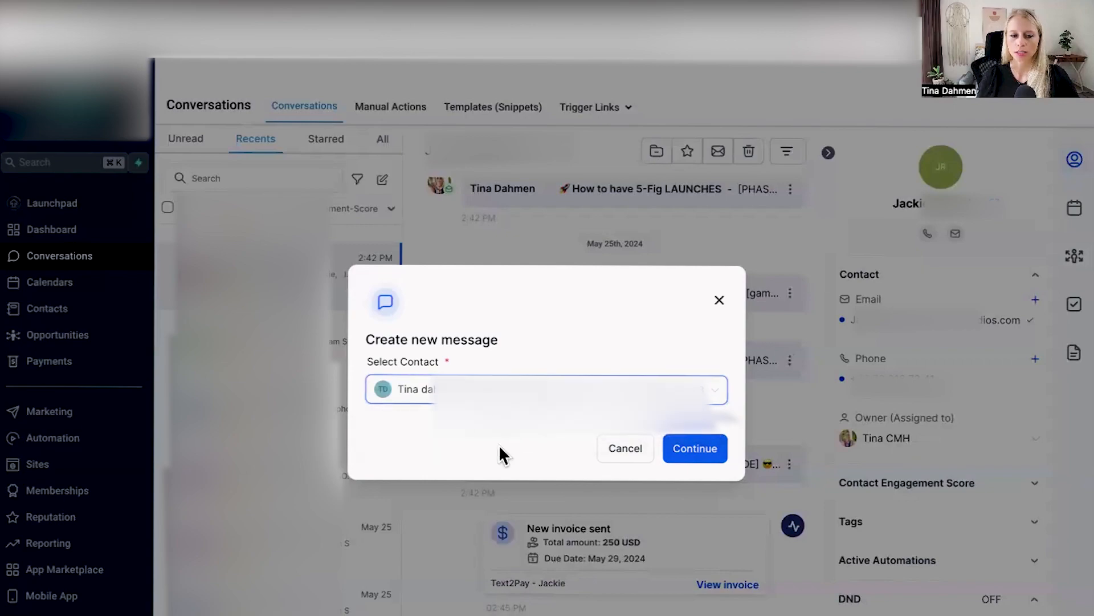
click(724, 454)
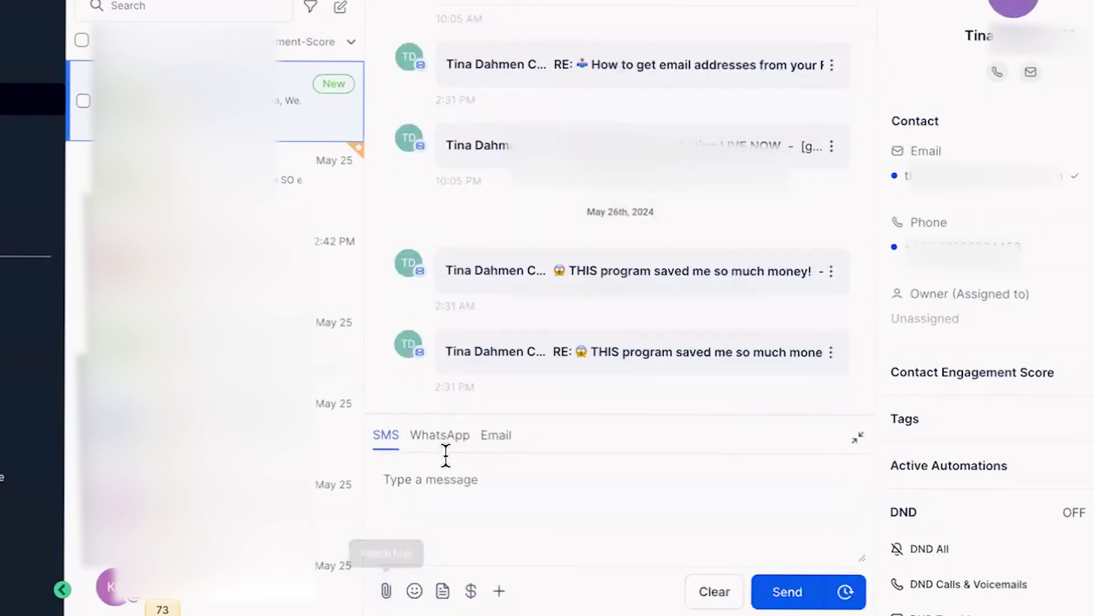
click(441, 436)
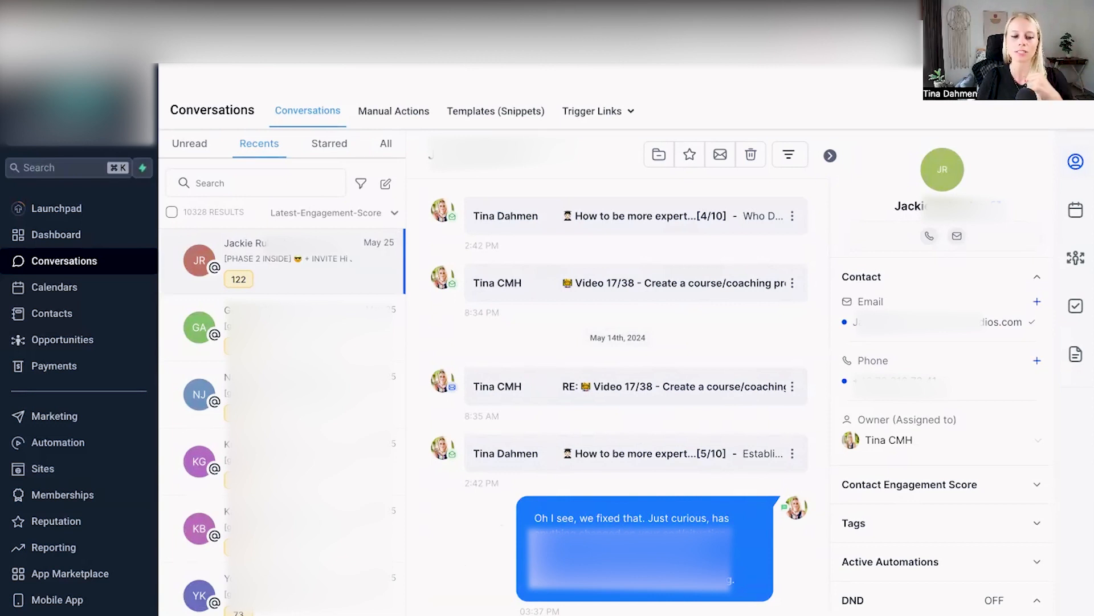
Draft the SMS "Hello there" with a smiling emoji in the open conversation, and clear the draft.
scroll(462, 553, up, 5)
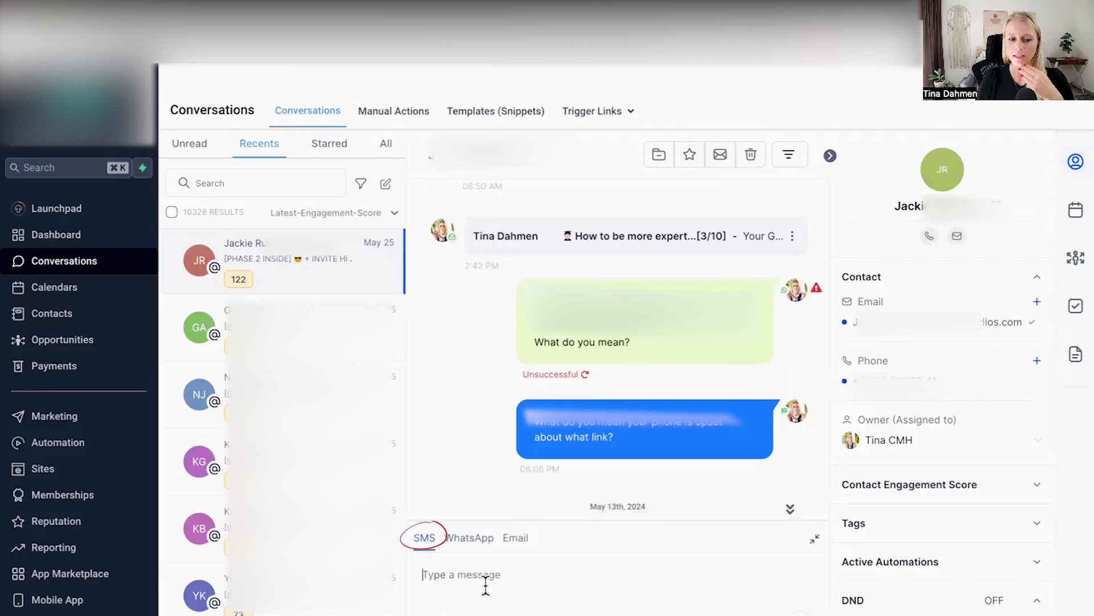
text(Hello there)
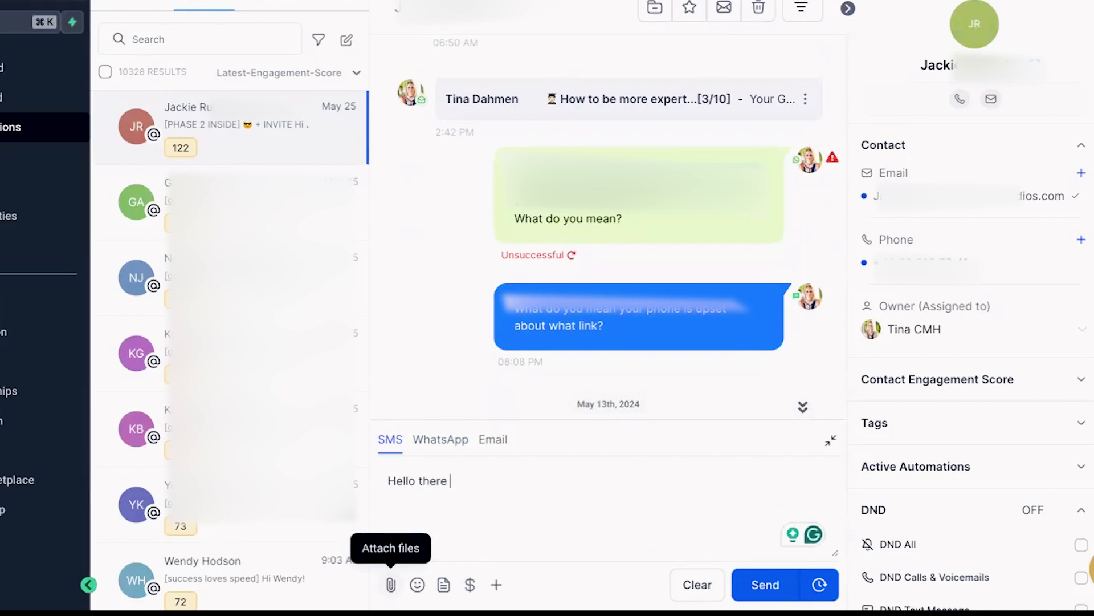
click(418, 585)
click(493, 393)
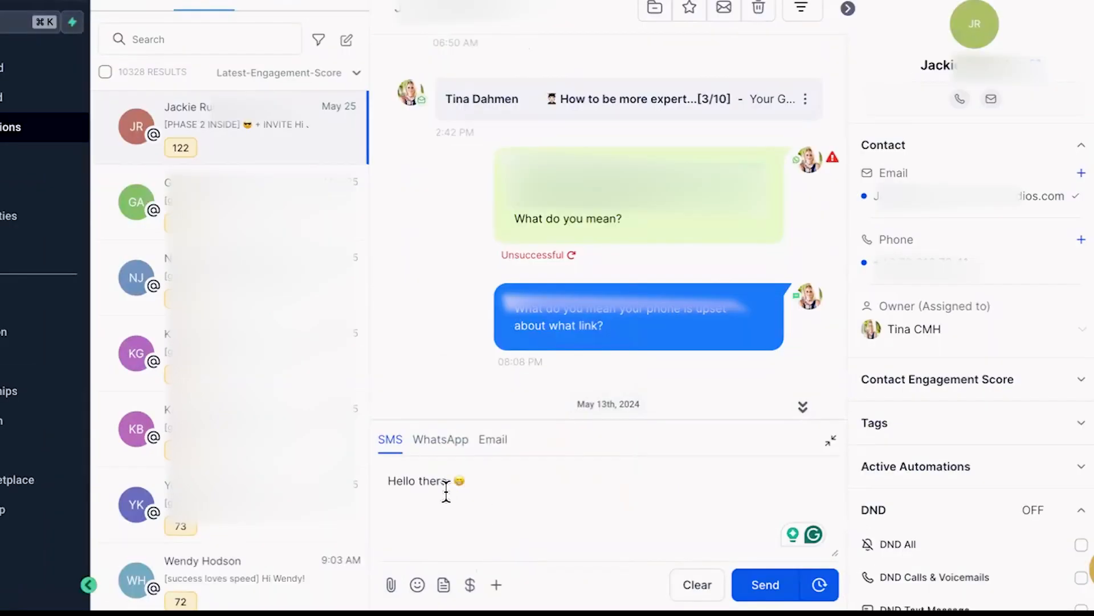
click(697, 585)
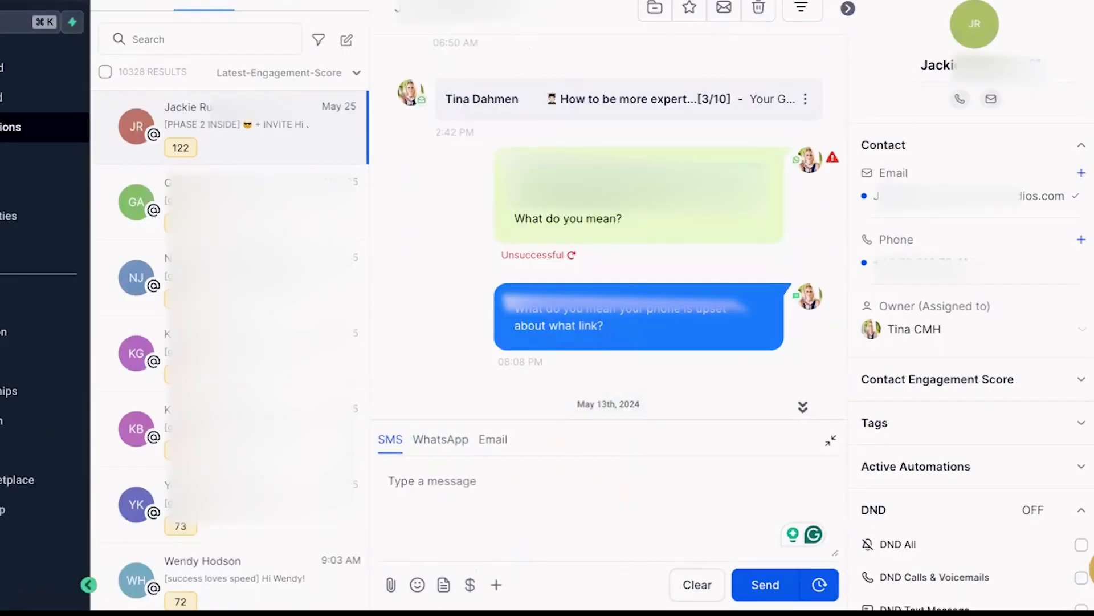
Insert the Email Not Sending template into the SMS message, and open the options for scheduling its sending.
click(444, 585)
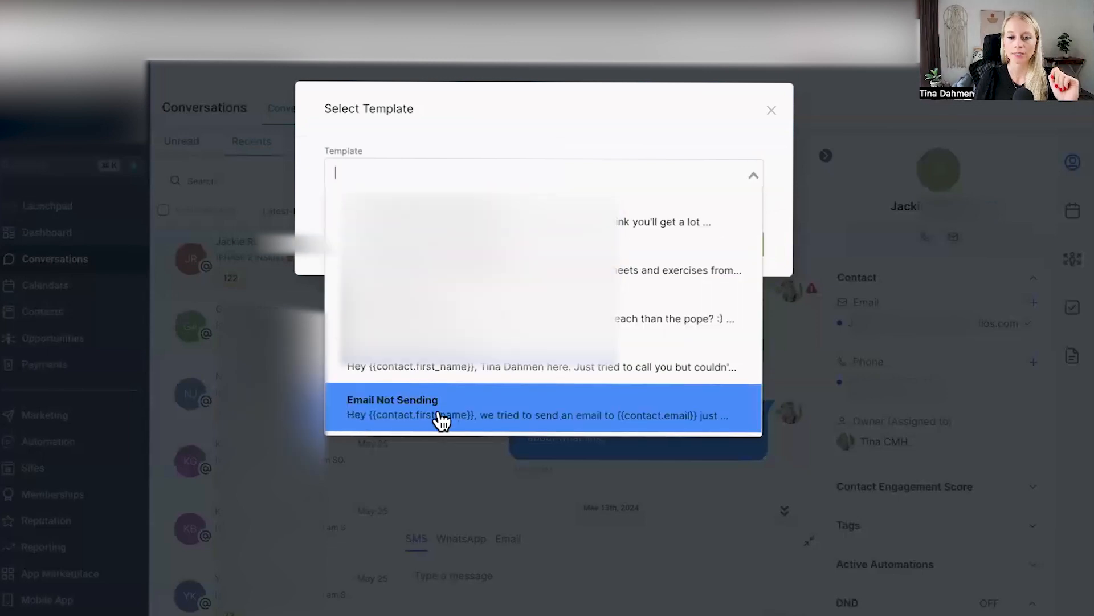
click(440, 419)
click(699, 253)
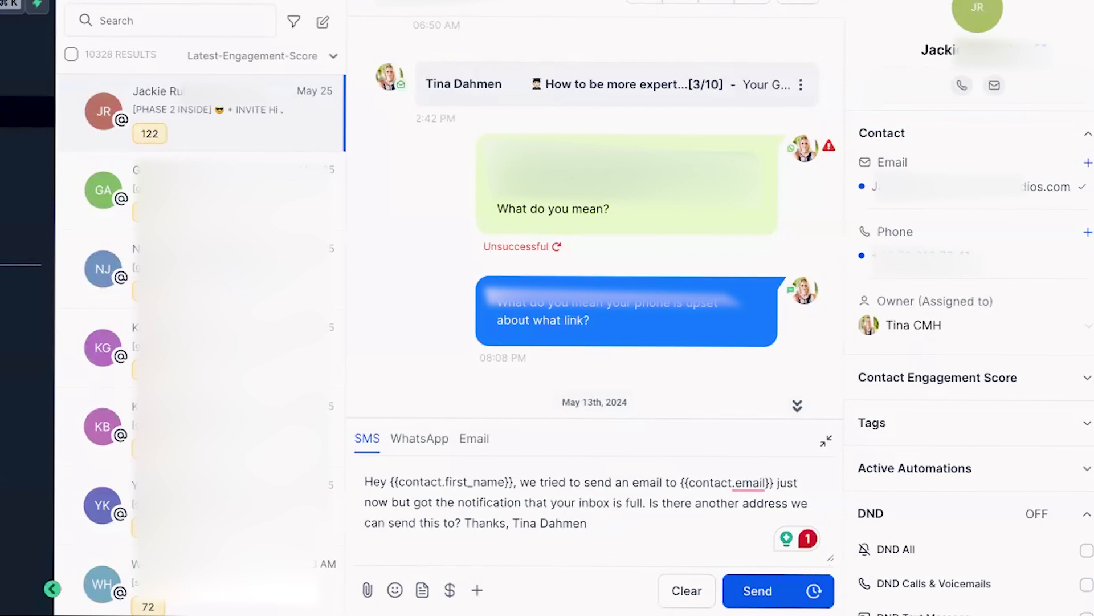
click(814, 591)
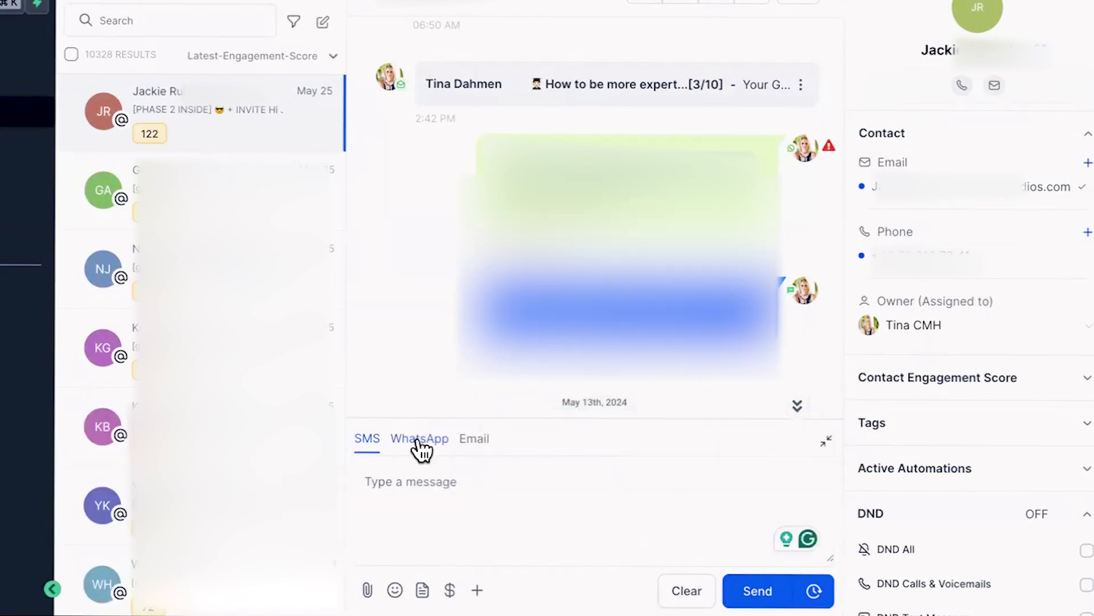
Insert the casestudy (EN) template into a WhatsApp message, and review its title, body and signature.
click(418, 441)
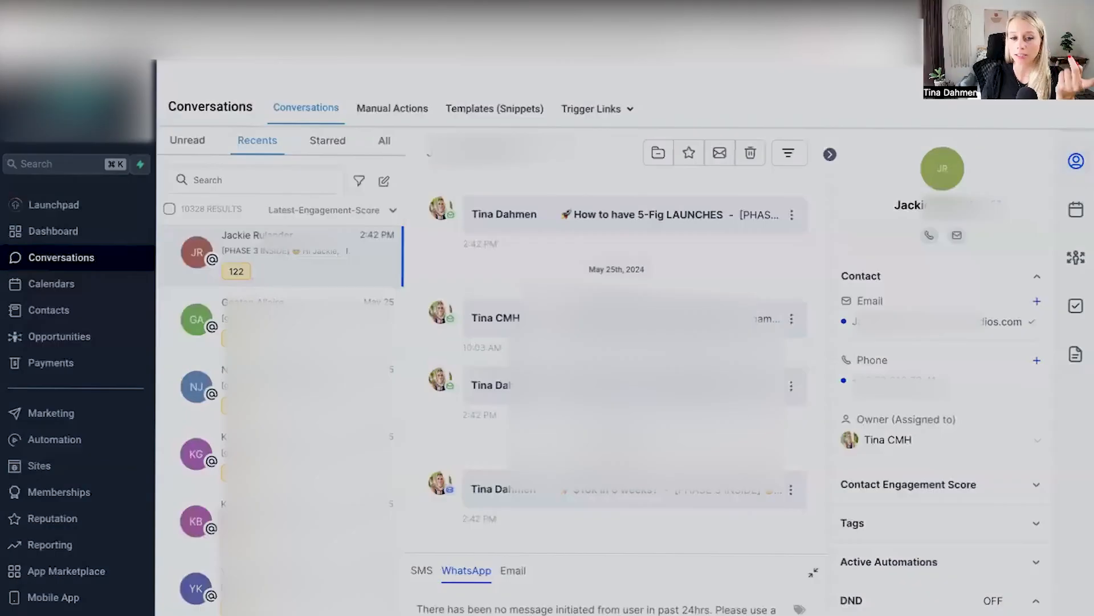
click(486, 553)
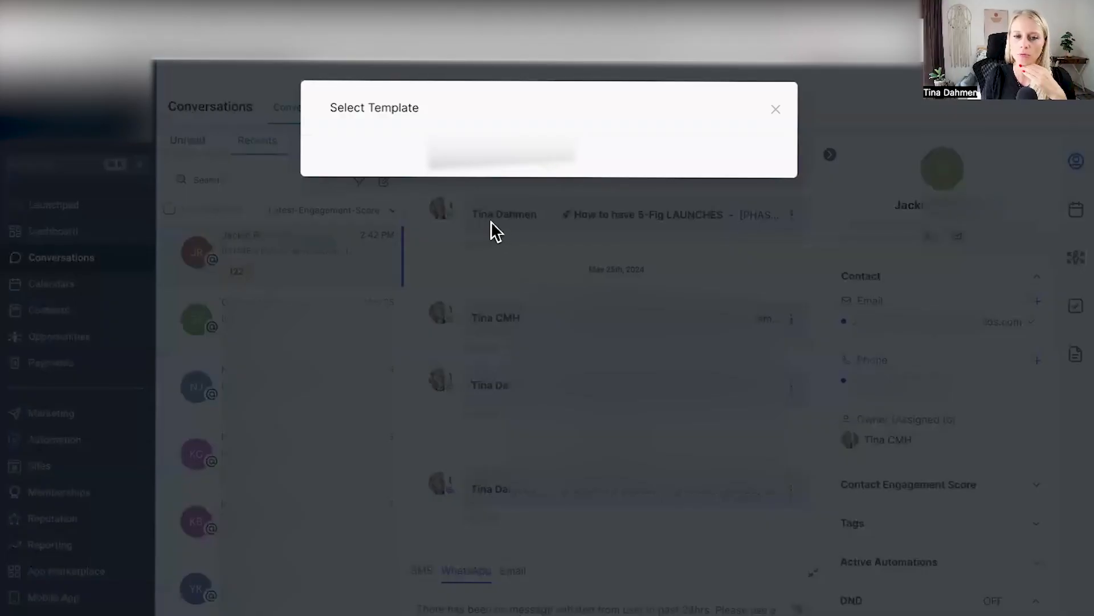
click(474, 171)
click(453, 221)
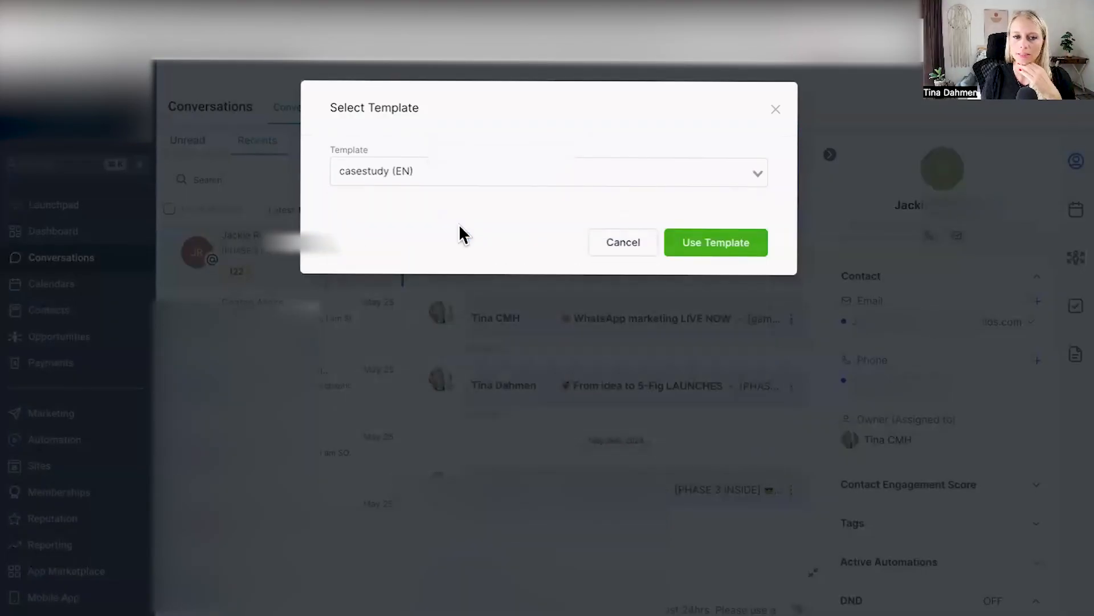
click(706, 249)
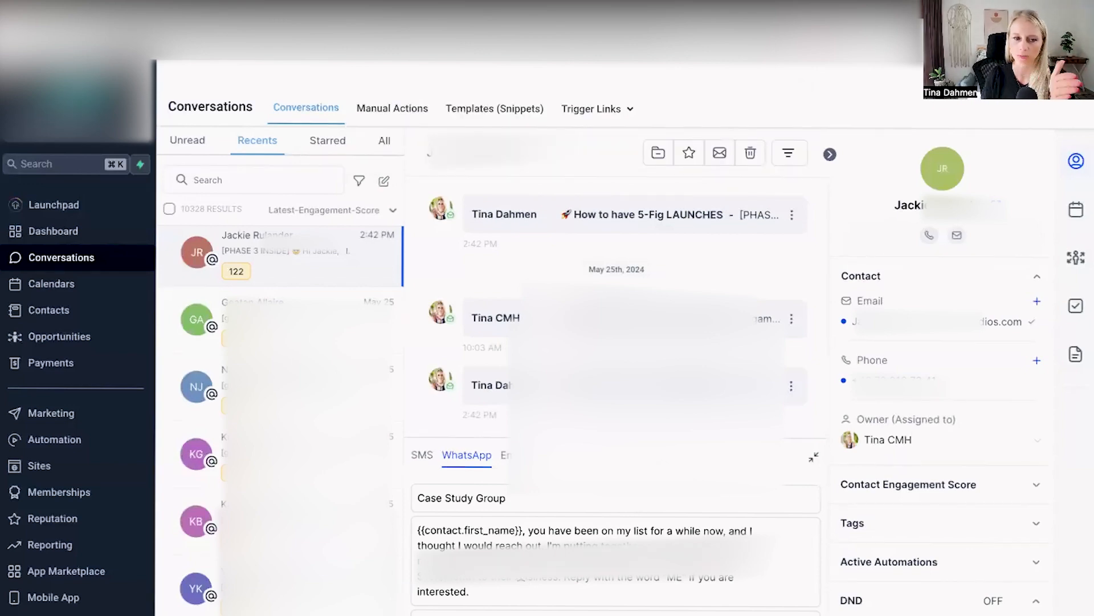
drag(418, 497, 513, 505)
click(516, 577)
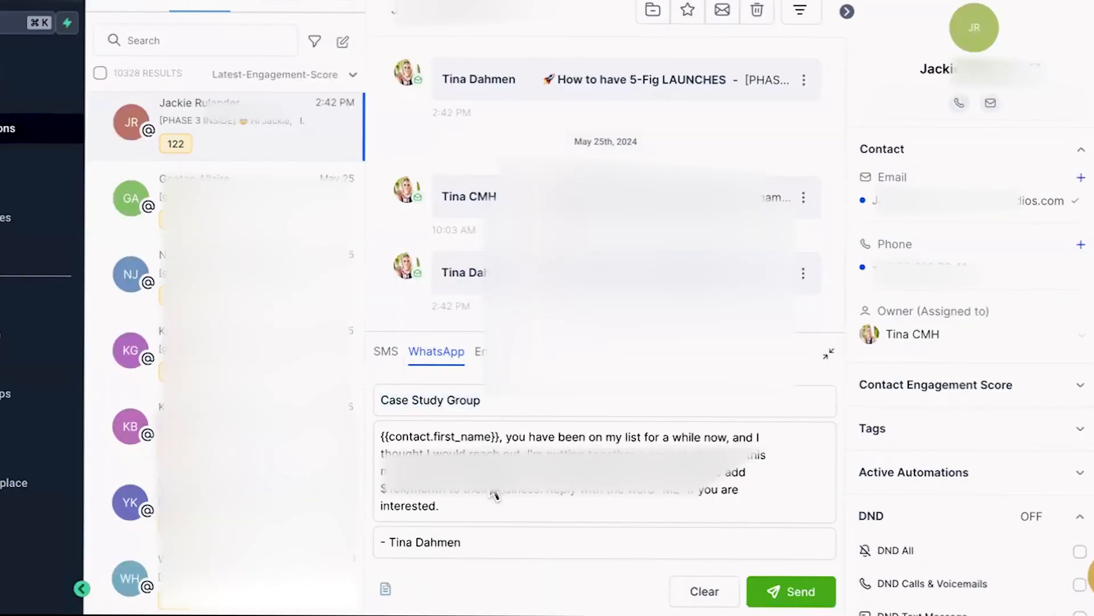
drag(433, 507, 434, 564)
click(481, 541)
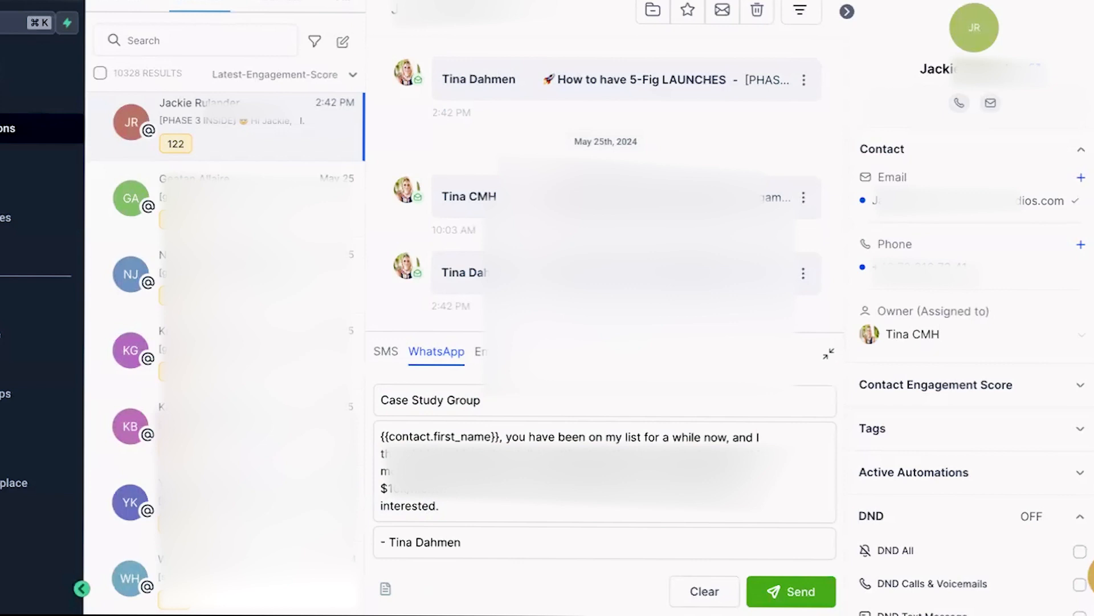
Clear the WhatsApp draft, and write "This is my message" as an email to the contact.
click(704, 591)
click(494, 488)
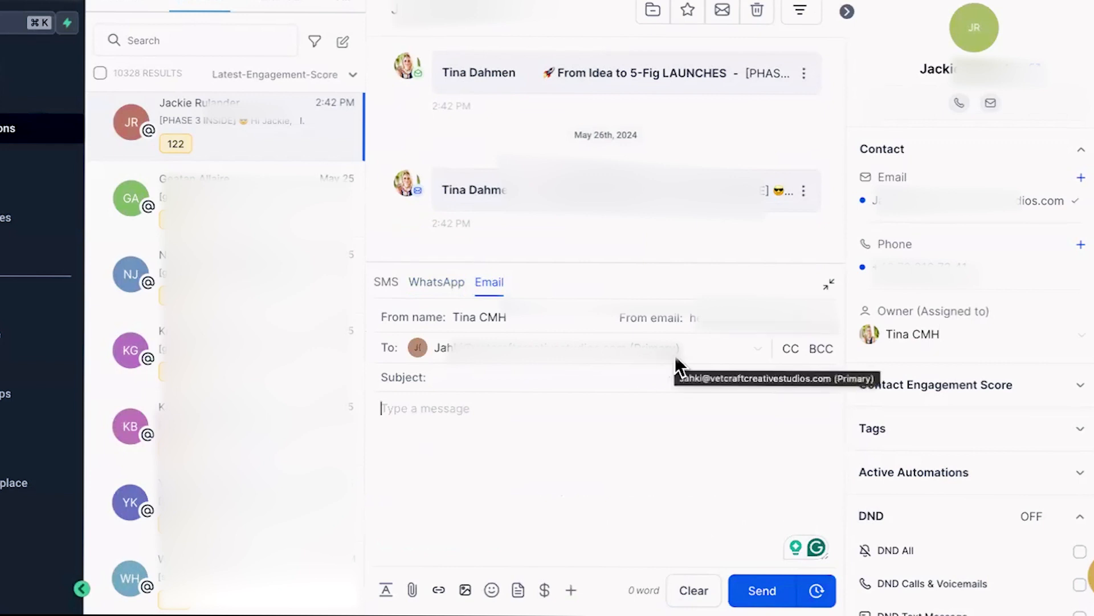
click(482, 380)
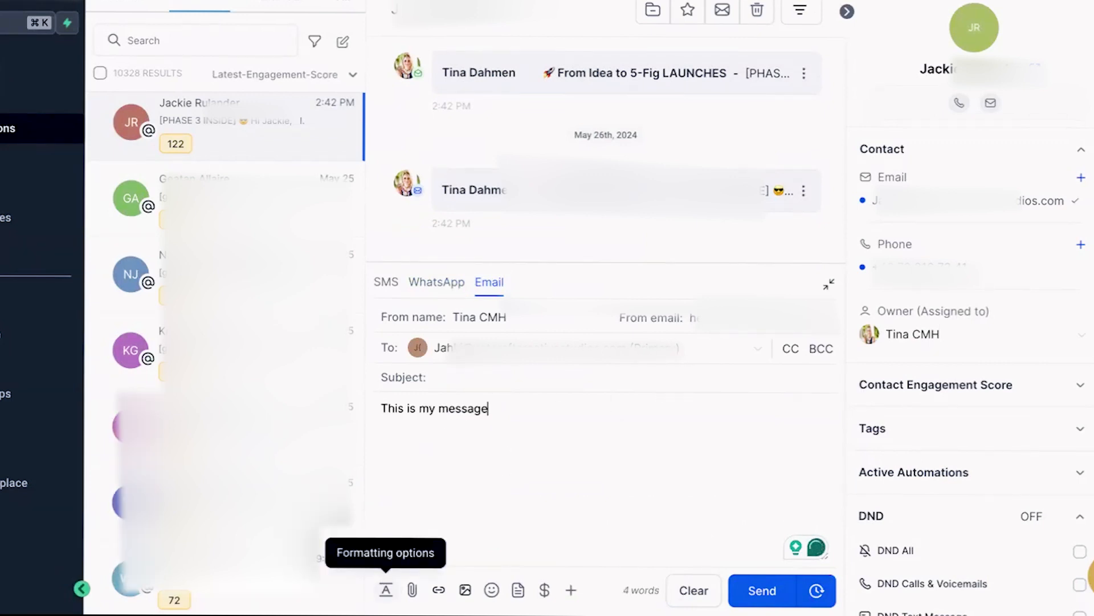
Format the word "message" in the email body as bold, italic and underlined.
drag(489, 408, 438, 408)
click(386, 590)
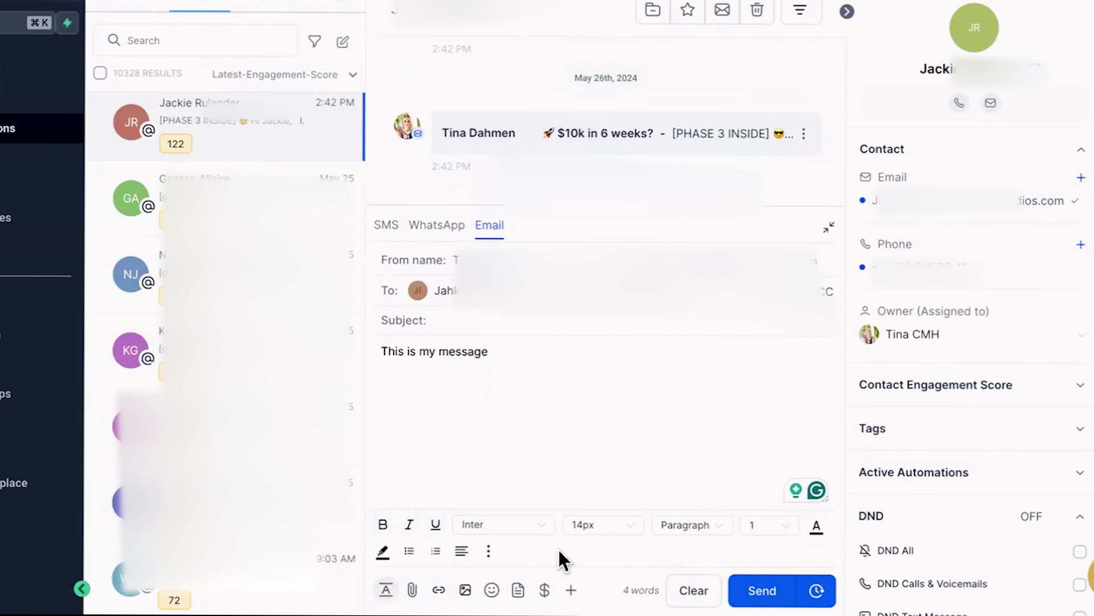
click(383, 524)
click(408, 523)
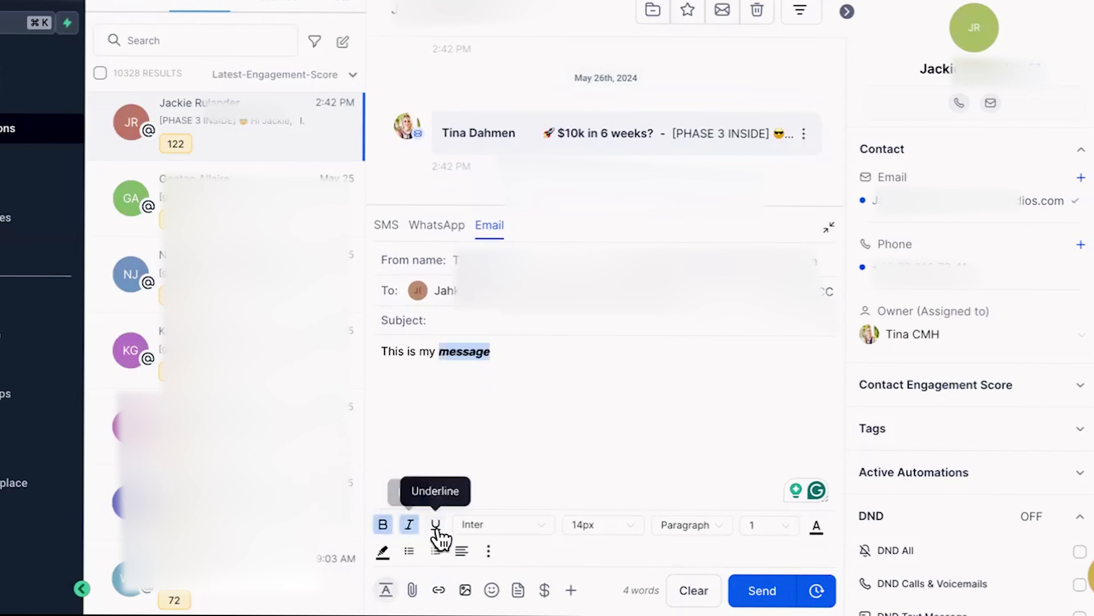
click(436, 524)
Look through the font, size, paragraph style, line height and additional formatting options for the email text.
click(503, 524)
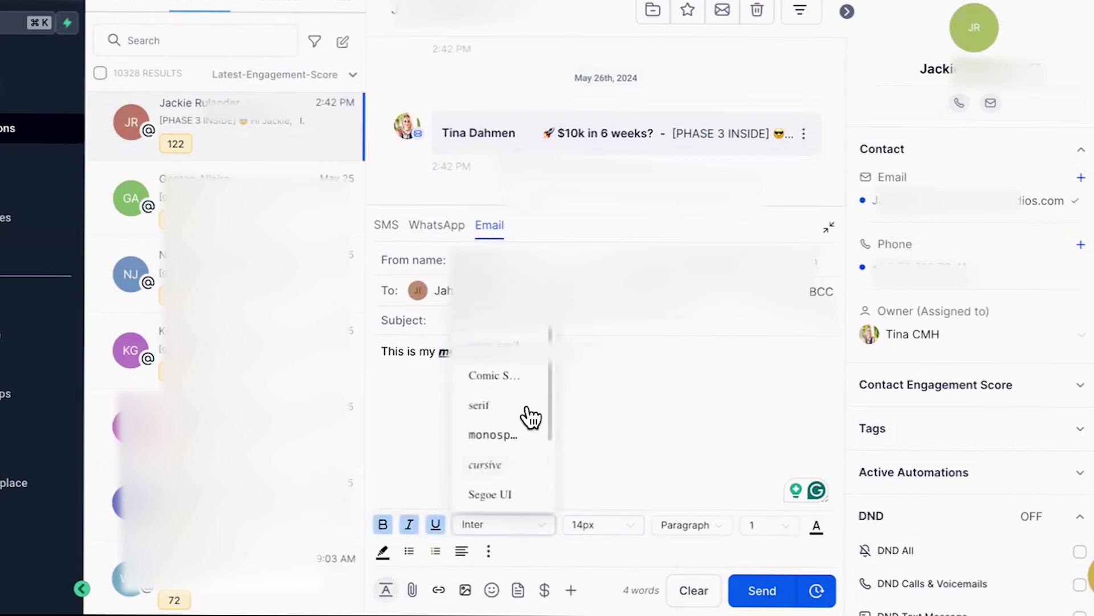
click(626, 525)
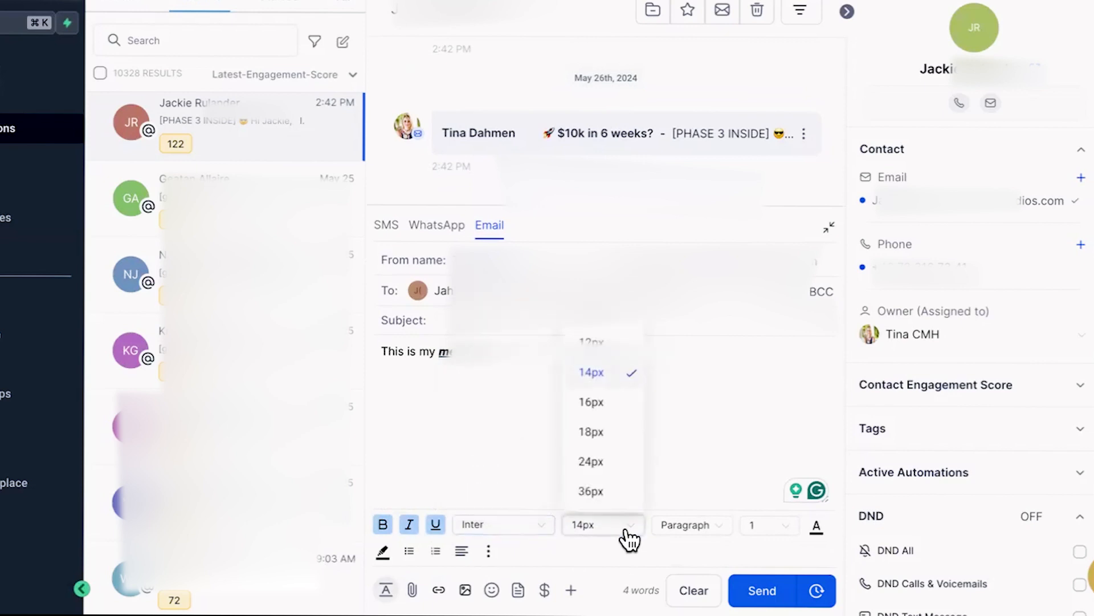
click(707, 527)
click(706, 527)
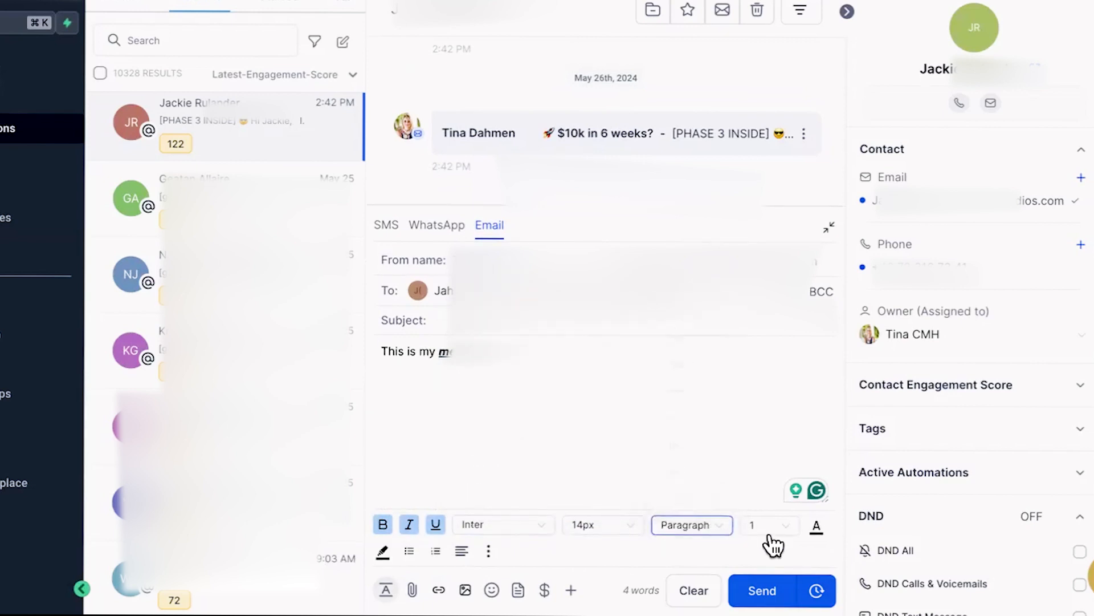
click(785, 530)
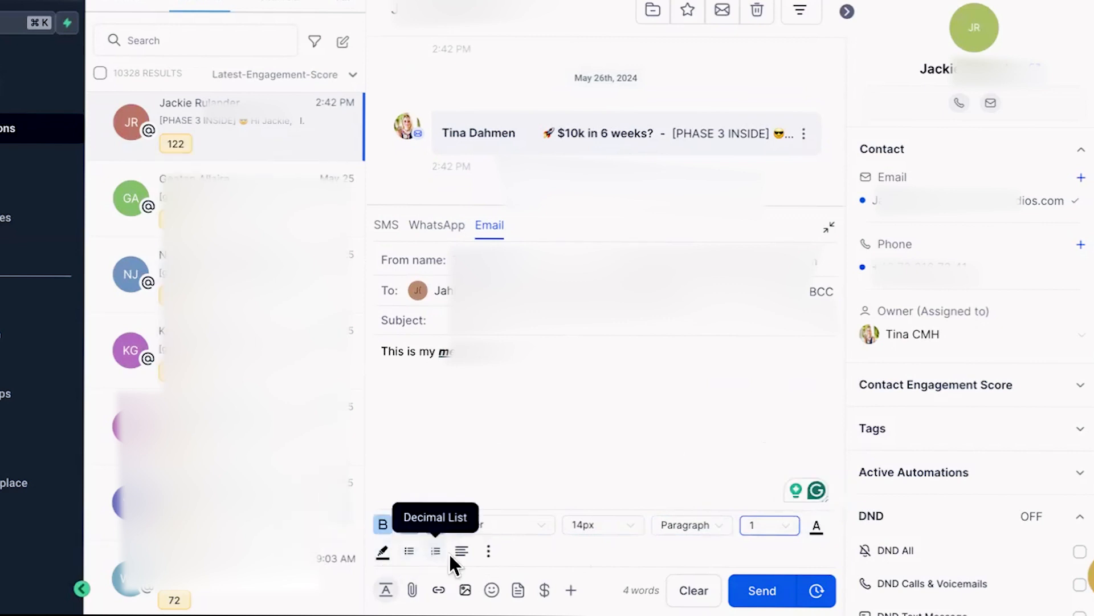
click(488, 554)
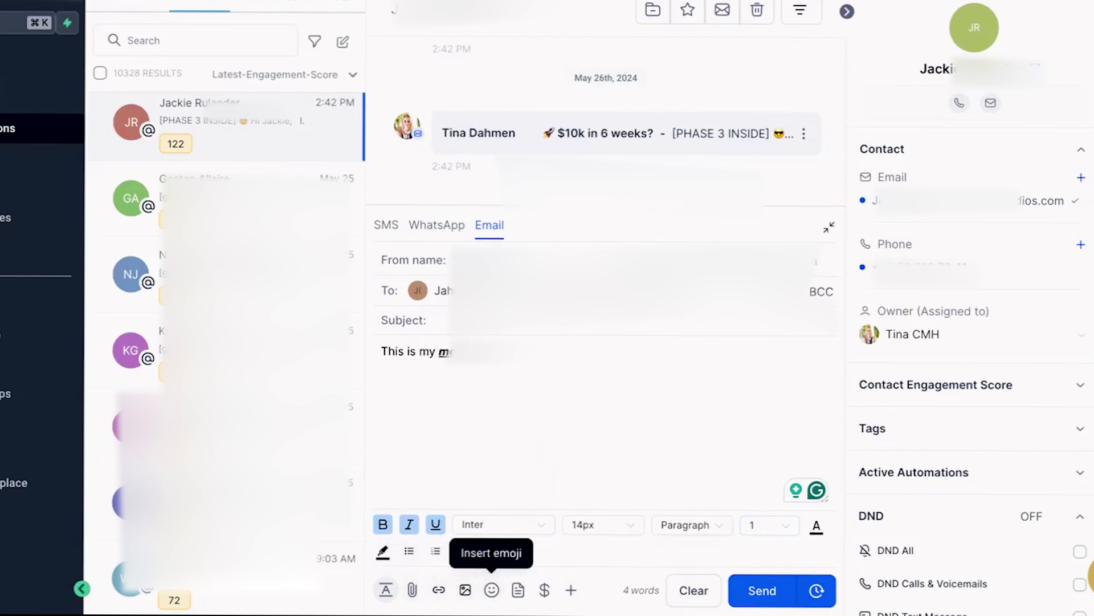
Replace the word "message" with an emoji, and add a payment request for "Tech Seesion" at 250 USD to the email.
click(491, 589)
click(510, 488)
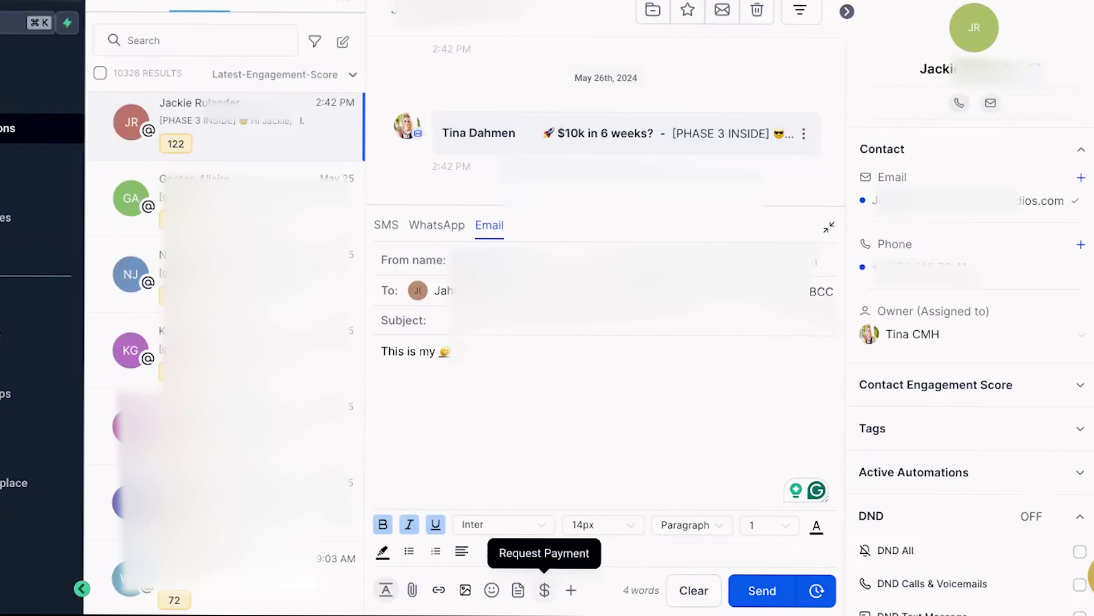
click(544, 590)
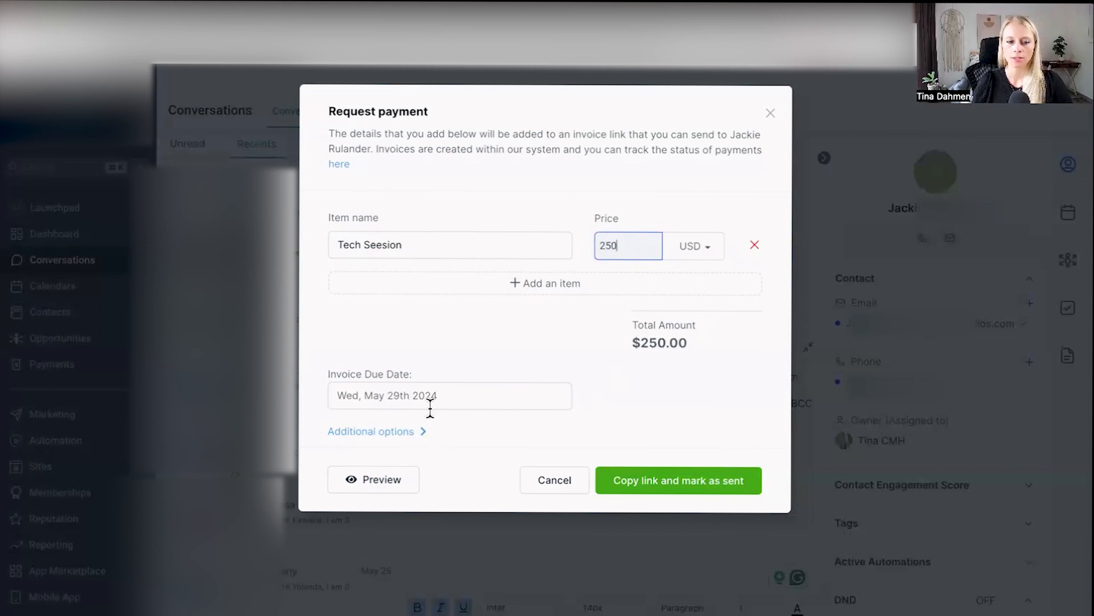
click(433, 434)
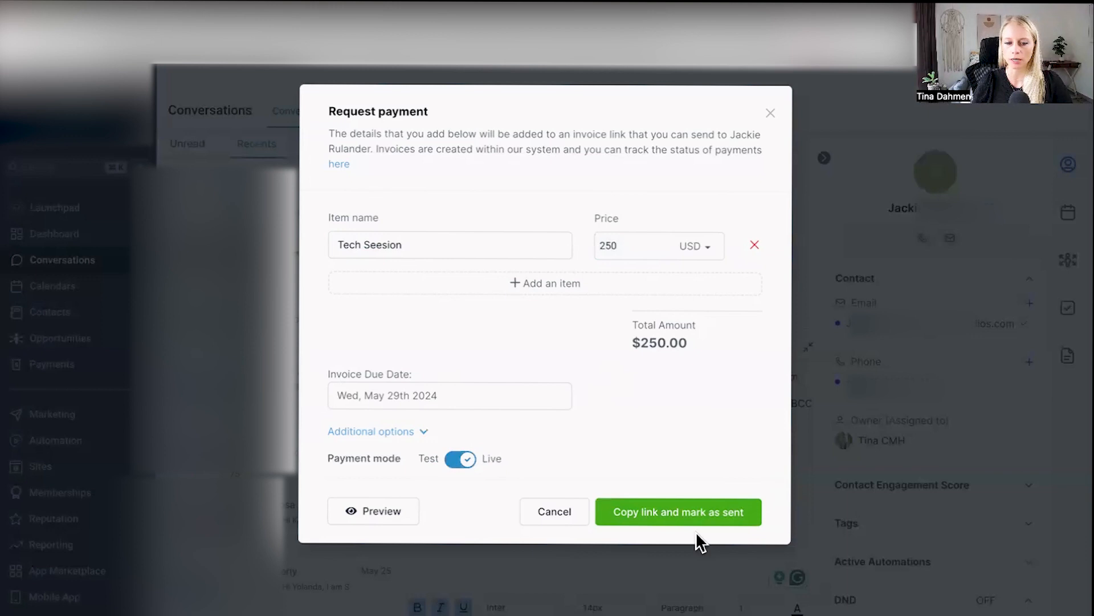
click(639, 511)
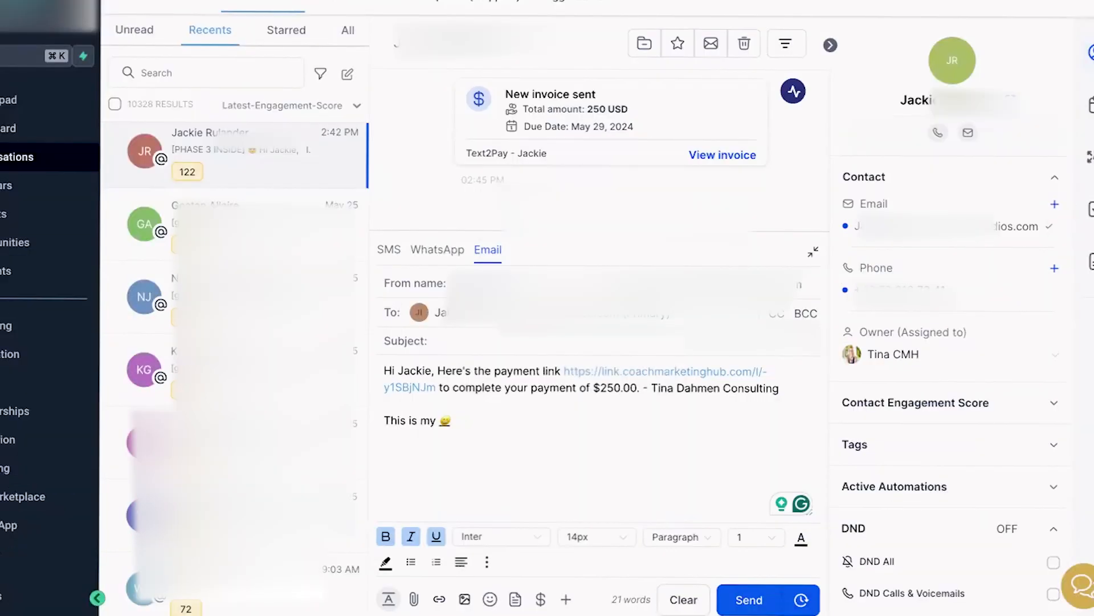
Insert the contact's first name placeholder into the email body, and browse the other available contact fields.
click(565, 599)
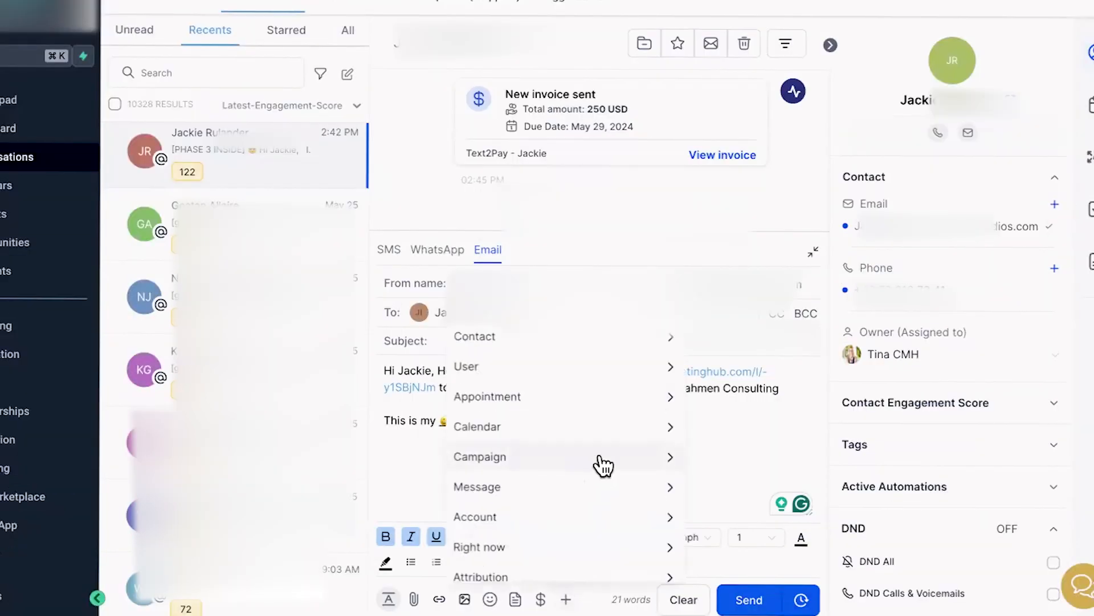
click(668, 337)
click(516, 397)
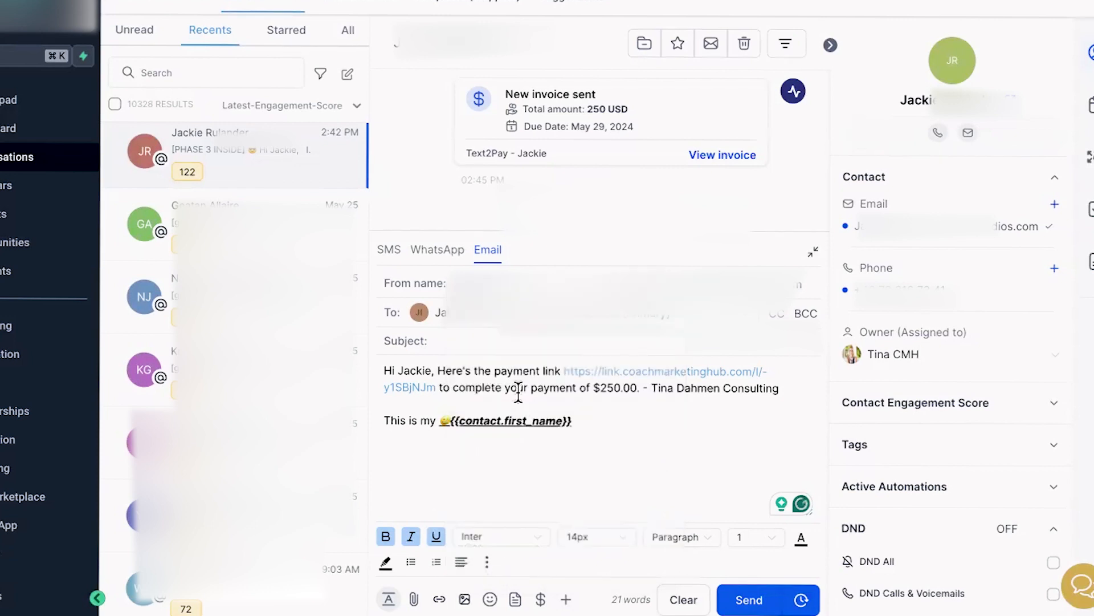
click(566, 598)
scroll(576, 524, down, 3)
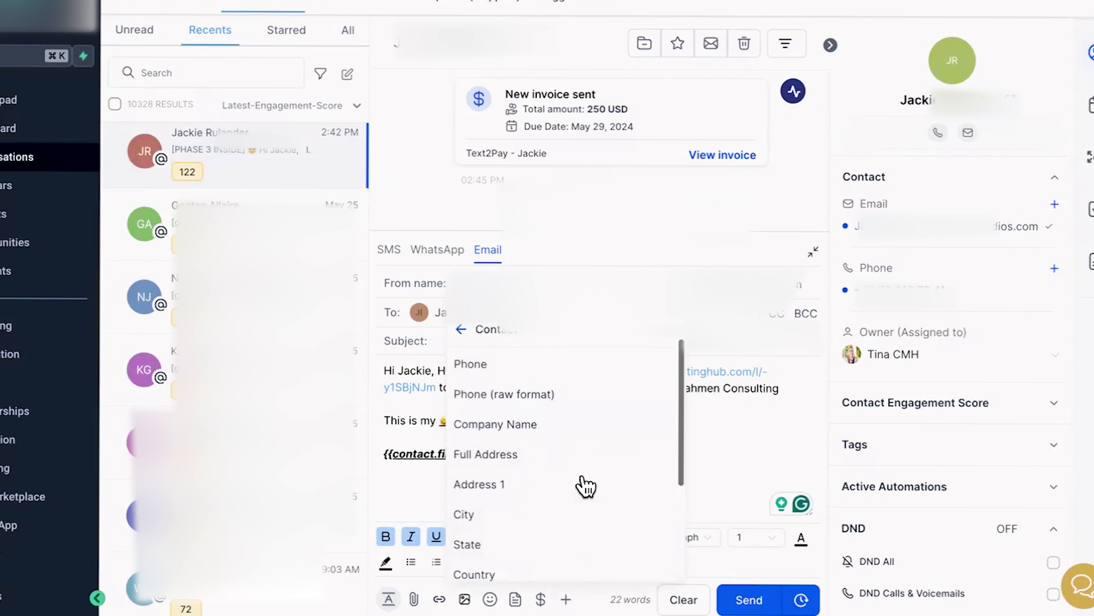
scroll(598, 473, down, 3)
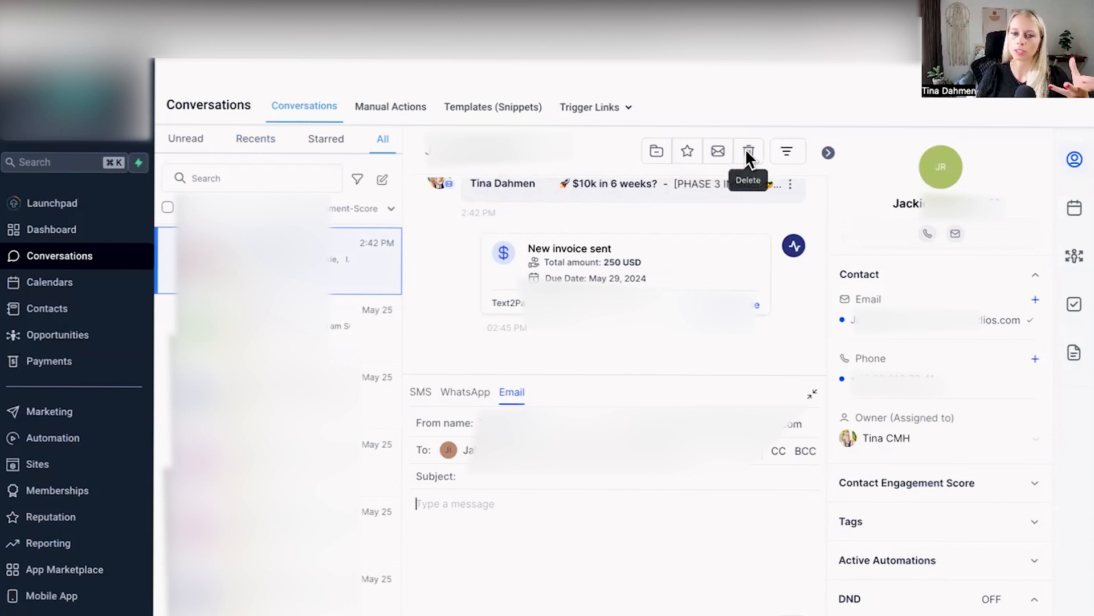
Filter the conversation's entries by Whatsapp, Appointments and Payments, and examine the sent invoice entry.
click(787, 152)
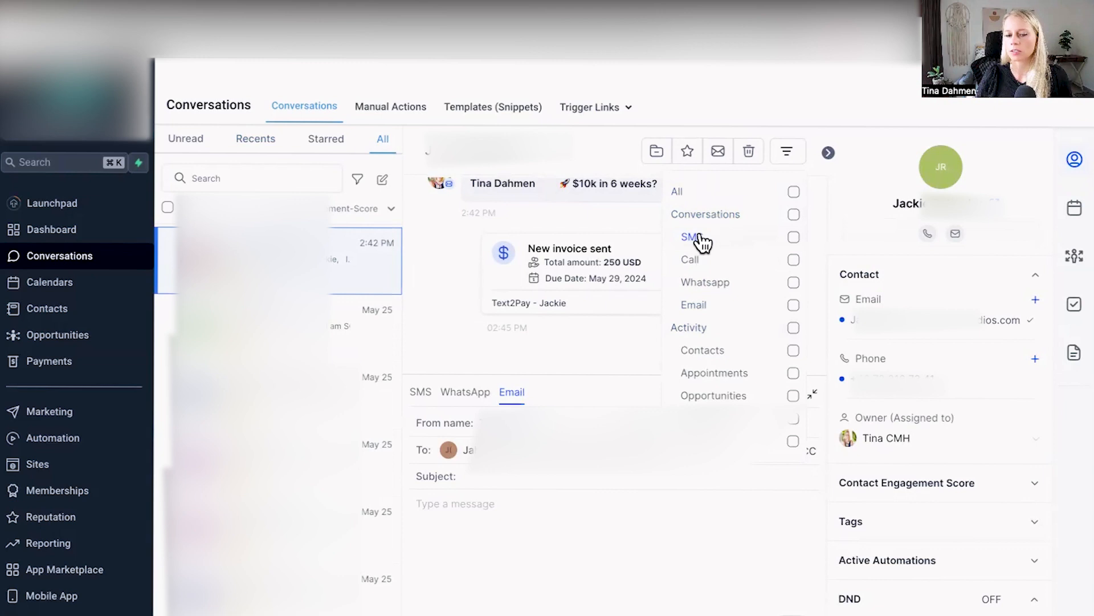
click(794, 238)
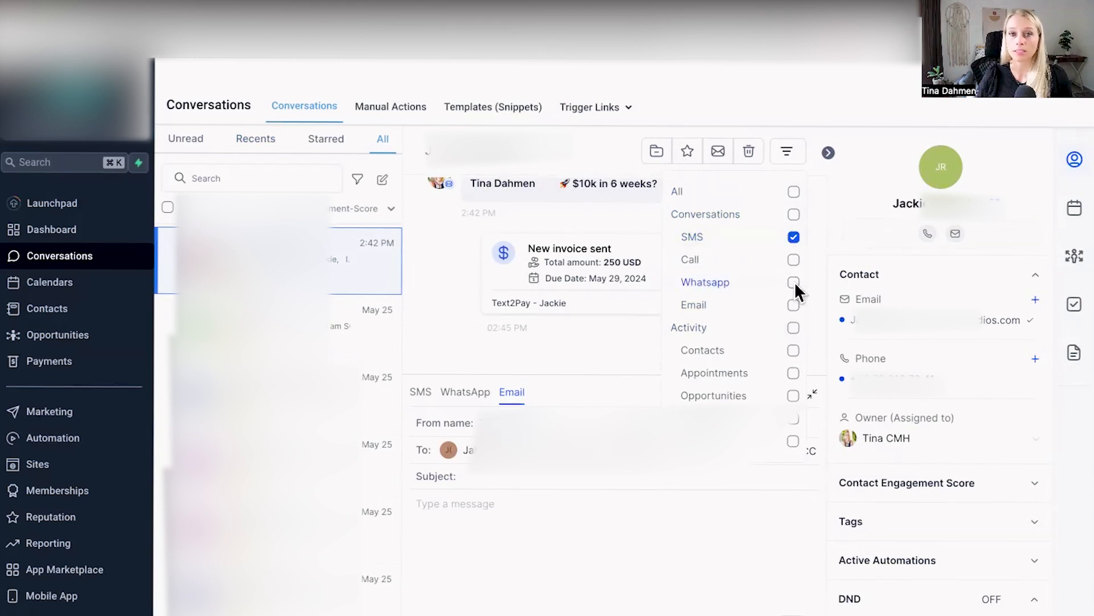
click(794, 282)
click(793, 236)
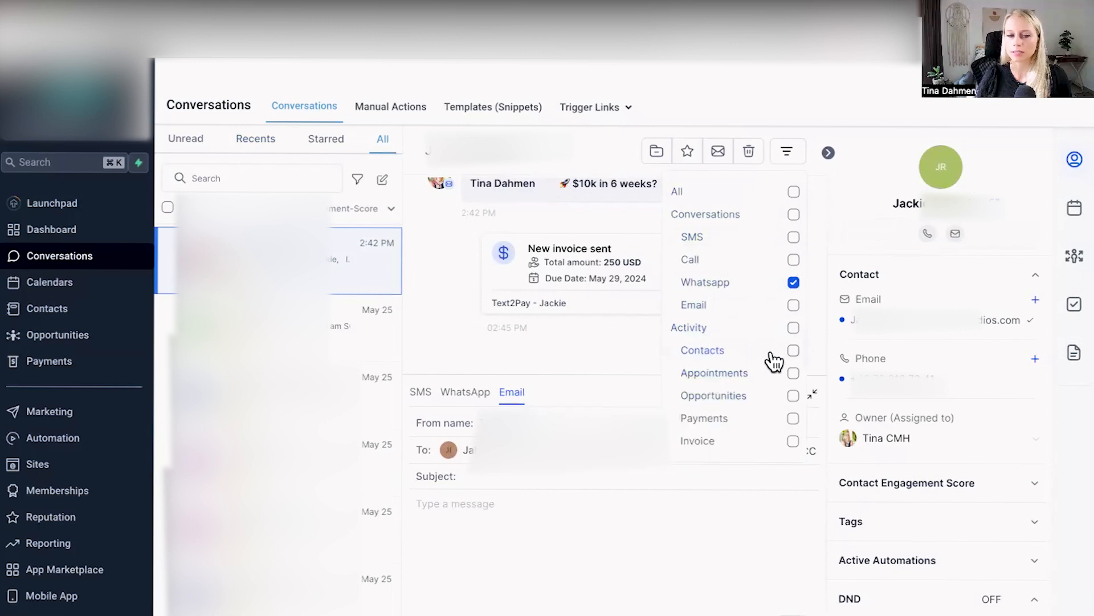
click(793, 373)
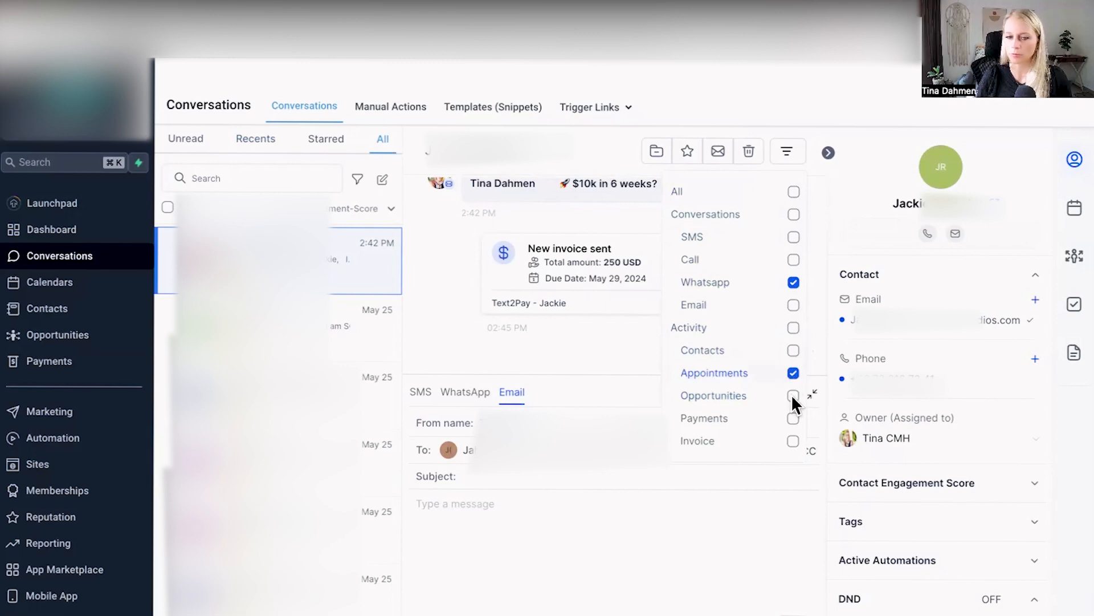
click(794, 418)
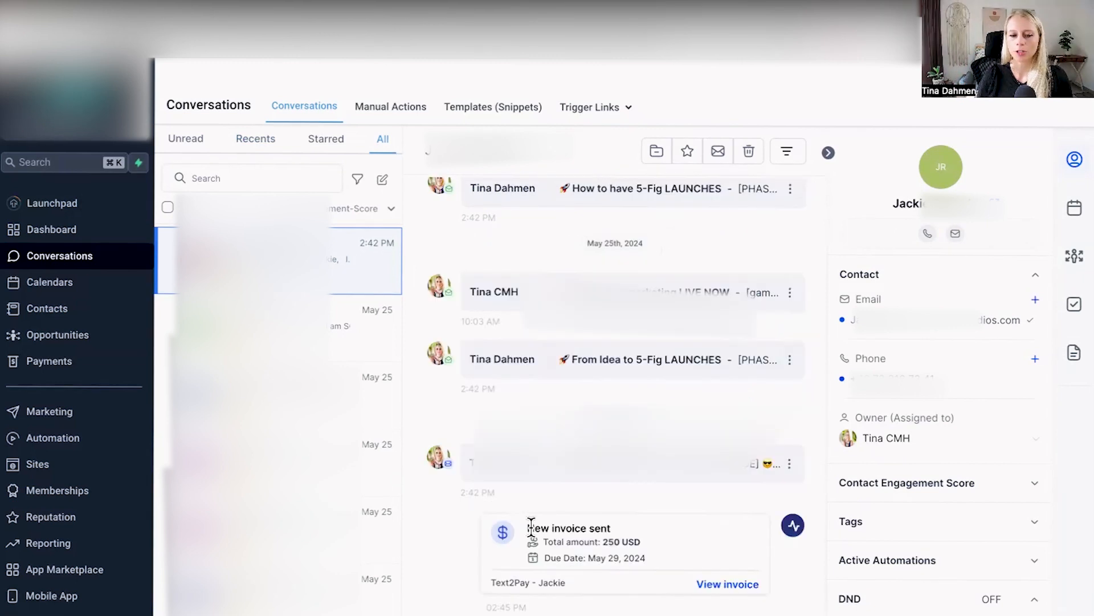
drag(526, 529, 641, 543)
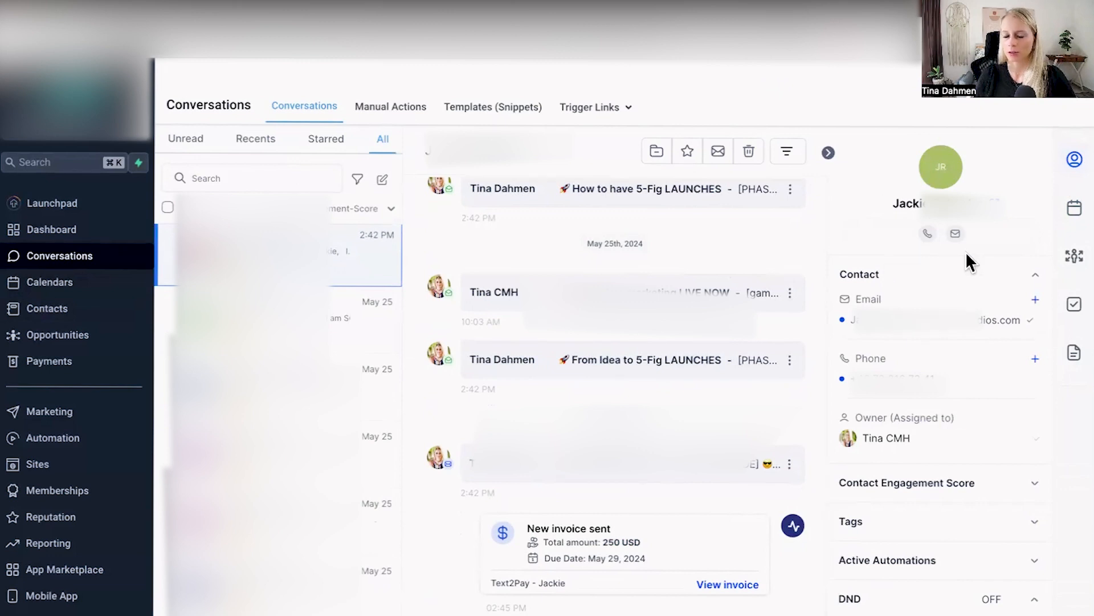
Open the contact's full record and examine its contact, general and additional information fields.
click(941, 168)
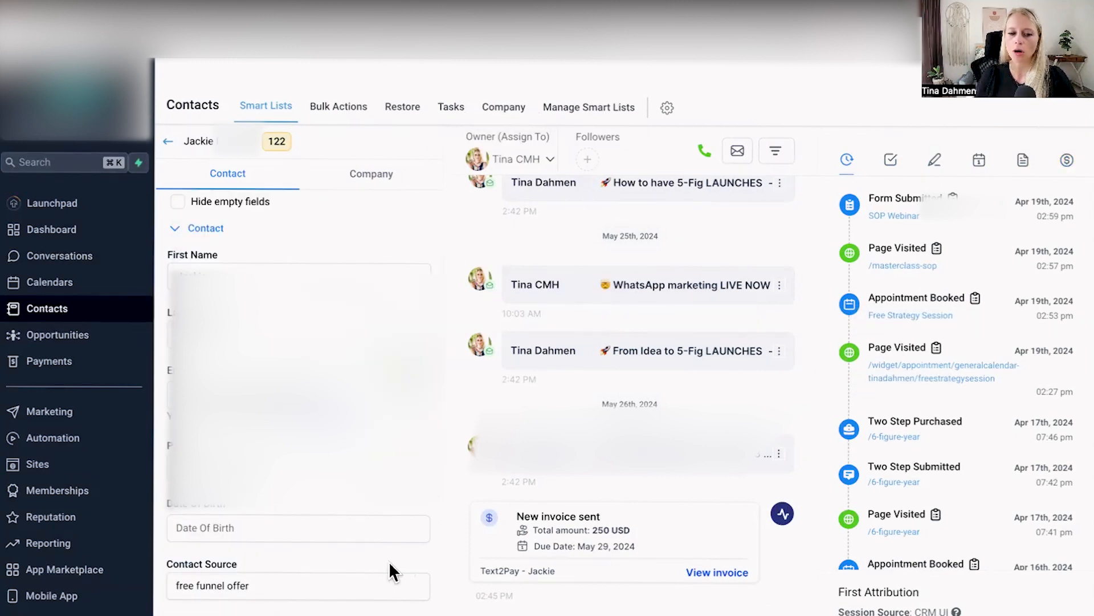
scroll(389, 561, down, 10)
scroll(401, 556, down, 6)
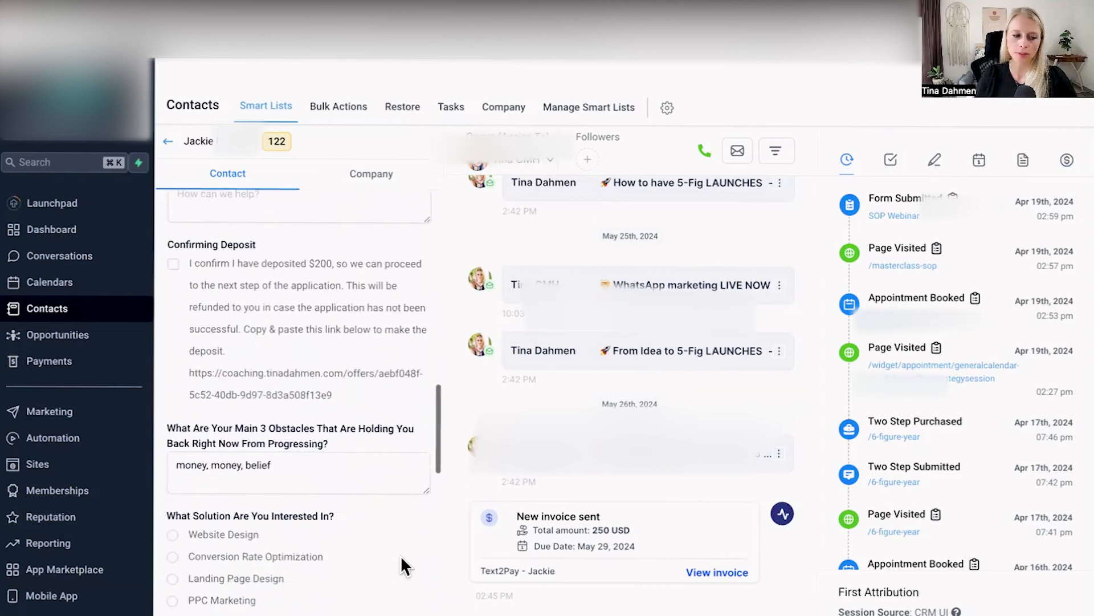
scroll(402, 555, down, 5)
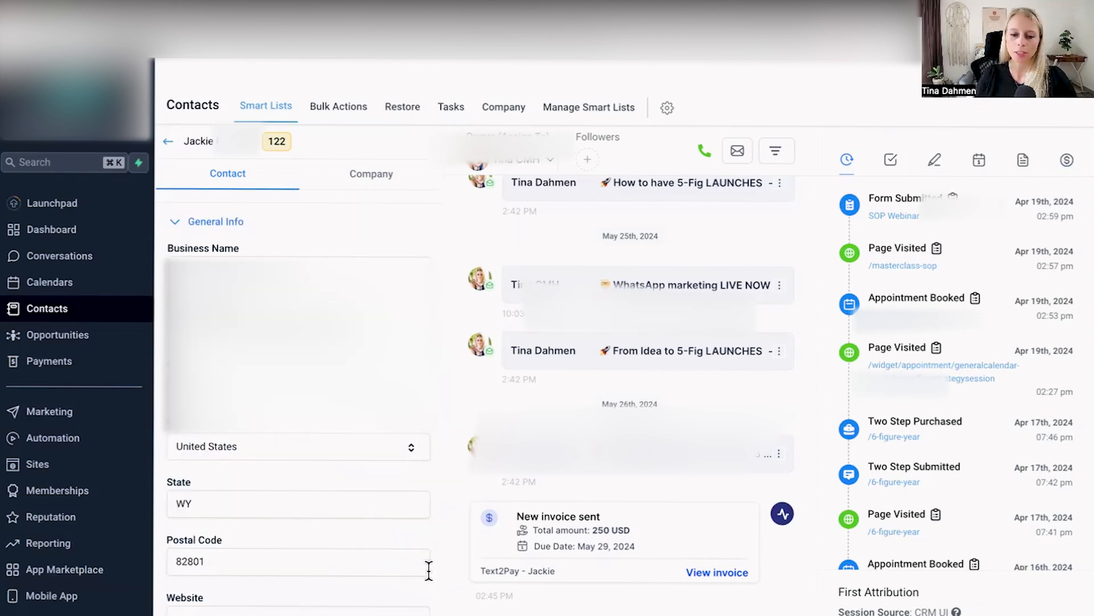
scroll(429, 570, down, 8)
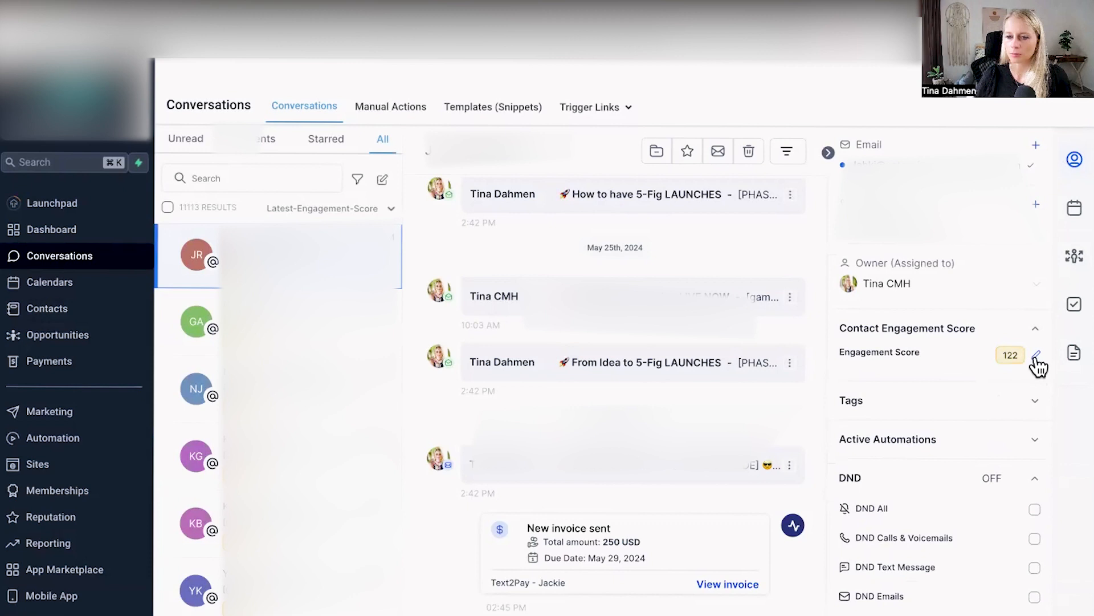
View the options for adjusting the contact's engagement score points, and cancel without saving.
scroll(1039, 363, down, 1)
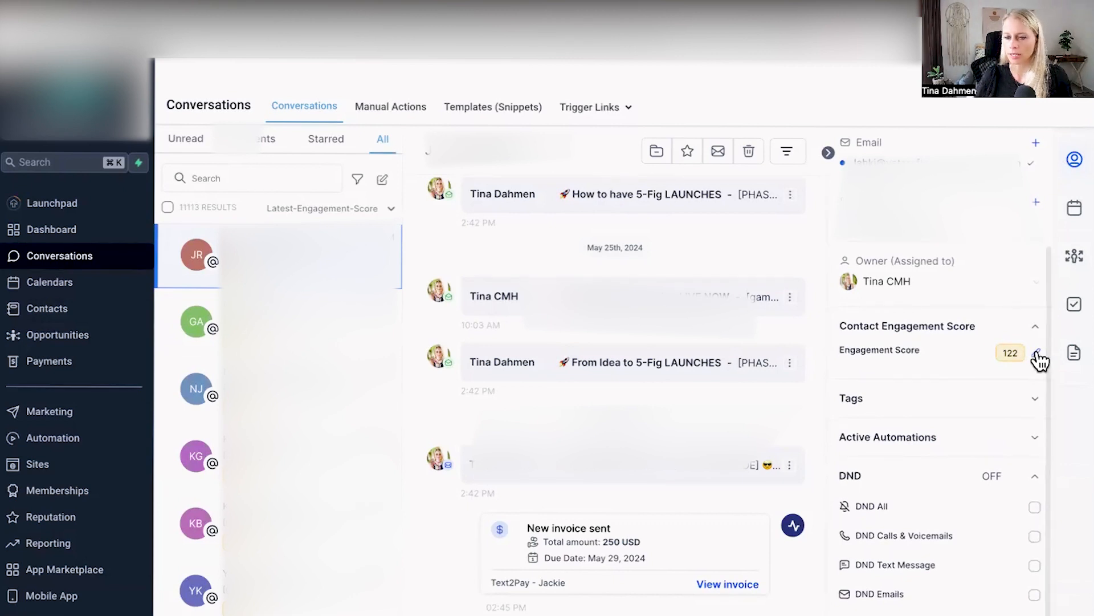
click(1038, 353)
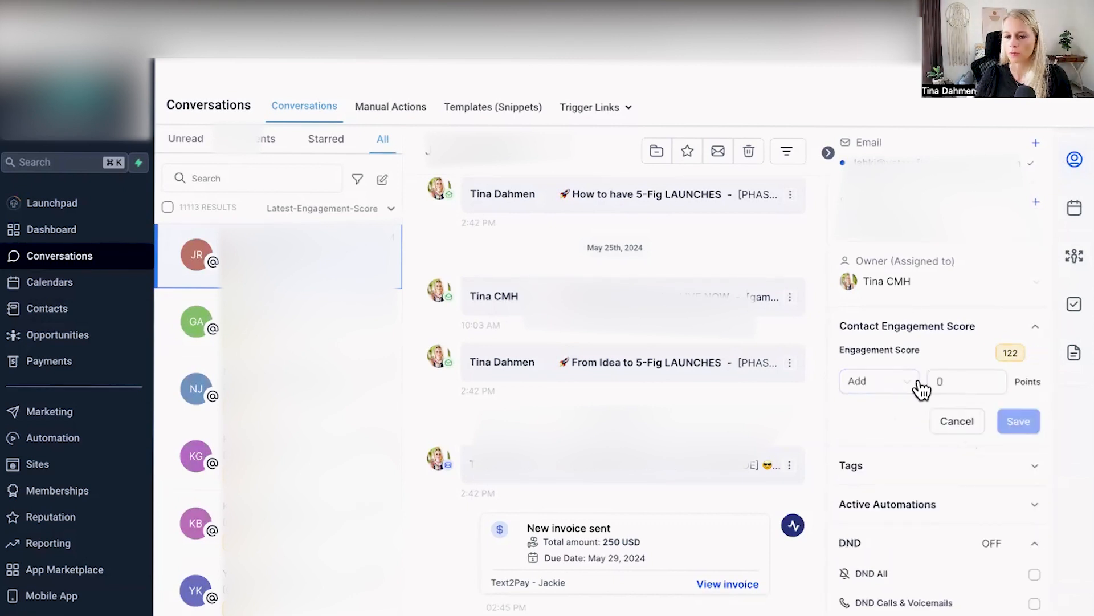
click(937, 420)
Review the contact's tags, and open the list of tags that can be added.
scroll(960, 251, down, 3)
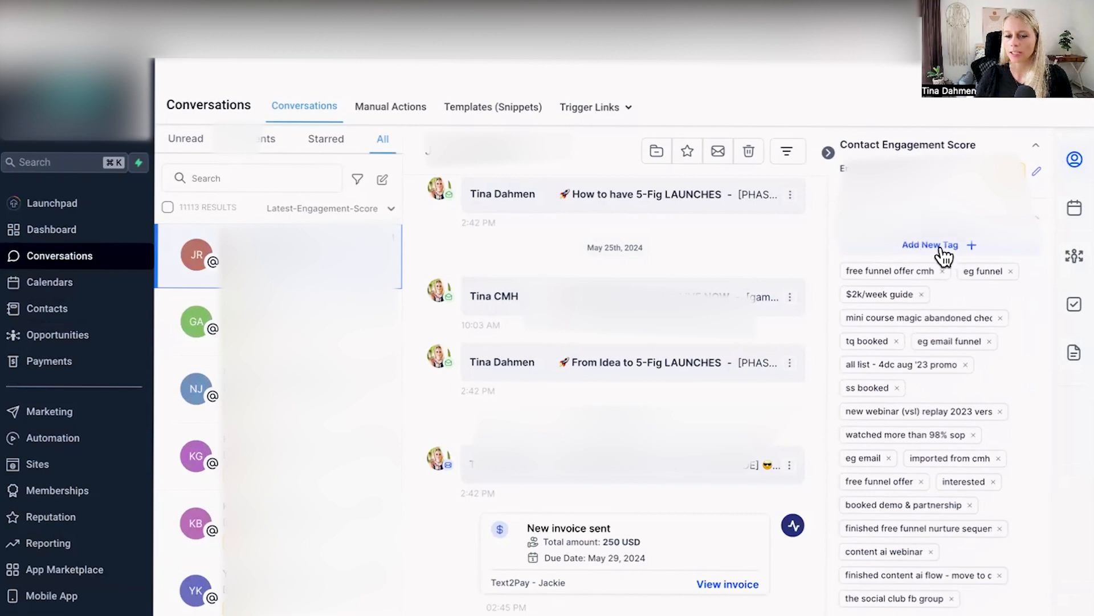
click(973, 249)
click(904, 285)
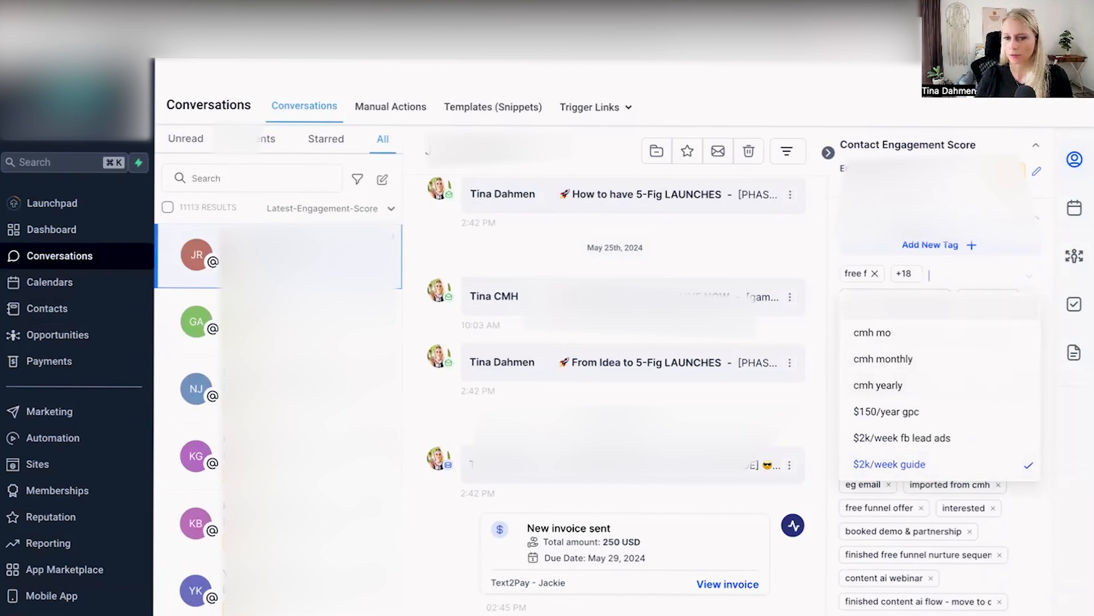
Examine the contact's active automations and the DND options for each communication channel.
scroll(952, 183, down, 5)
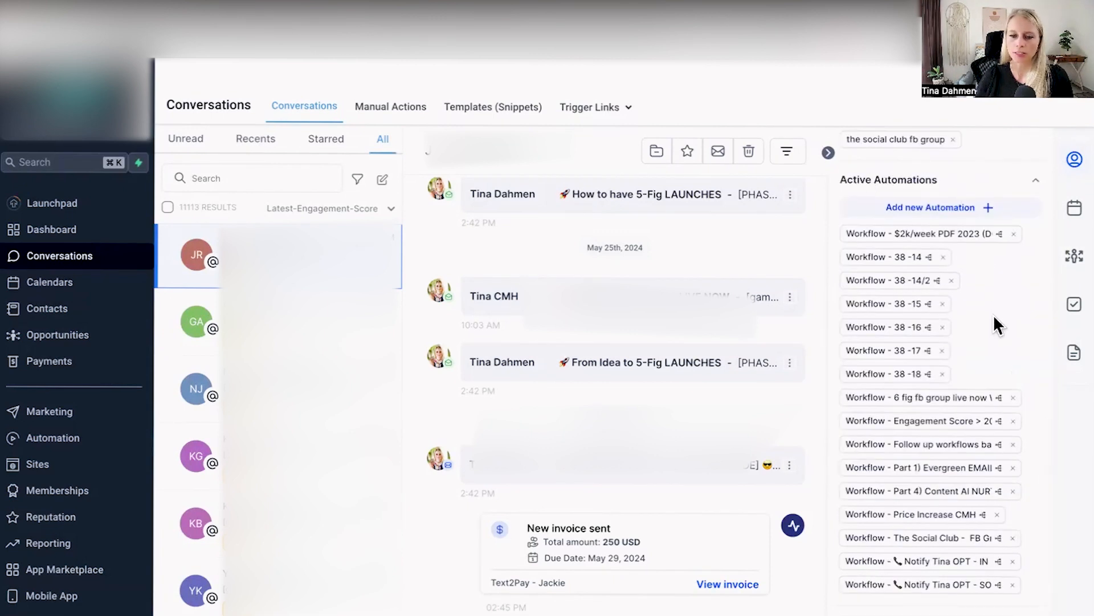
scroll(995, 319, down, 3)
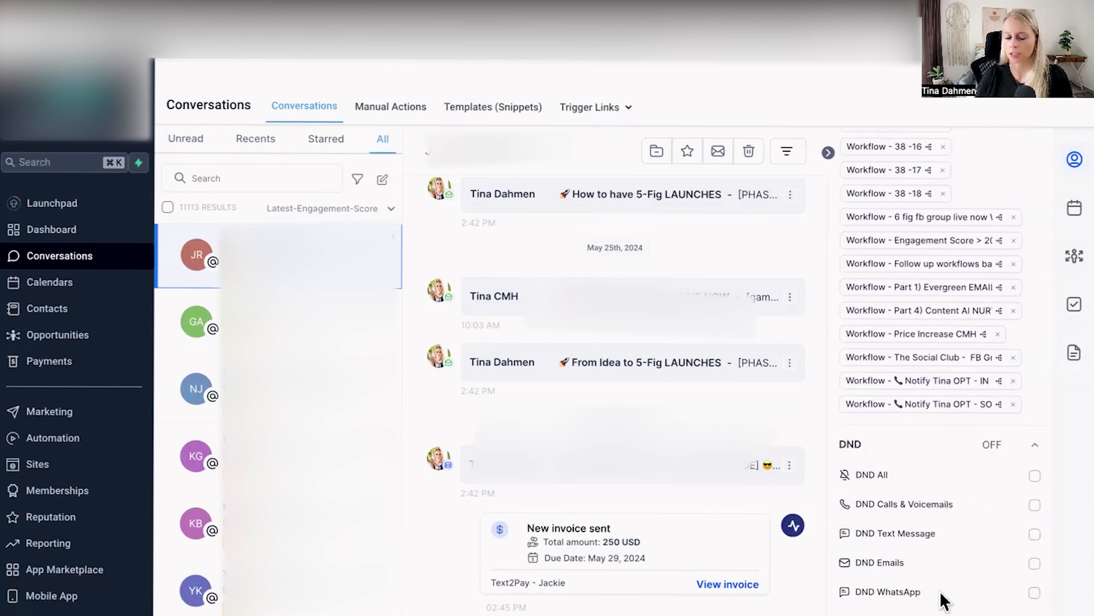
drag(837, 444, 875, 446)
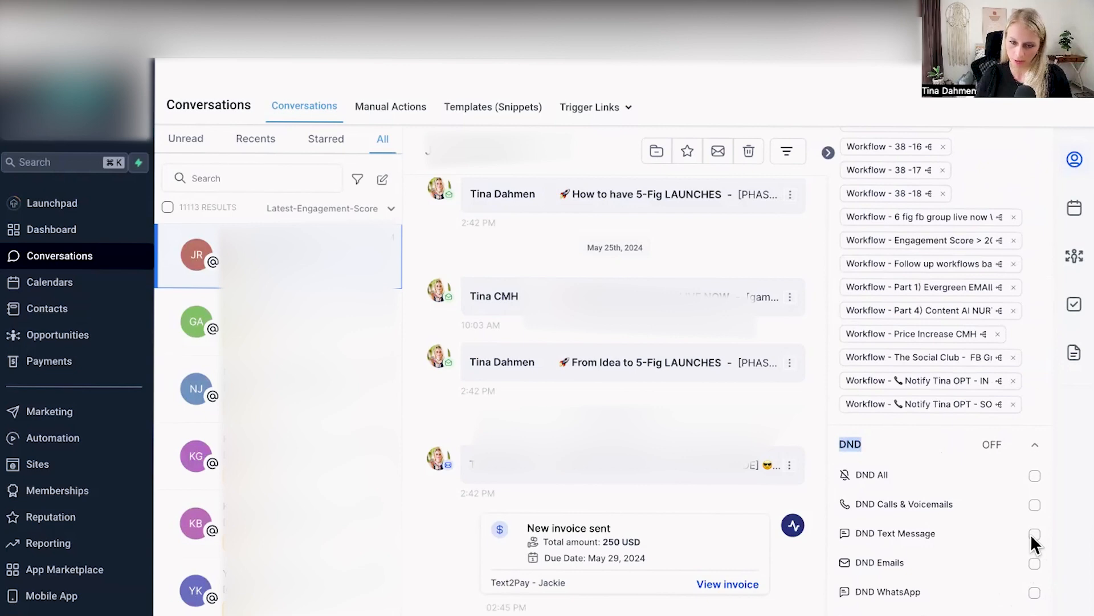
double_click(880, 592)
drag(881, 503, 963, 510)
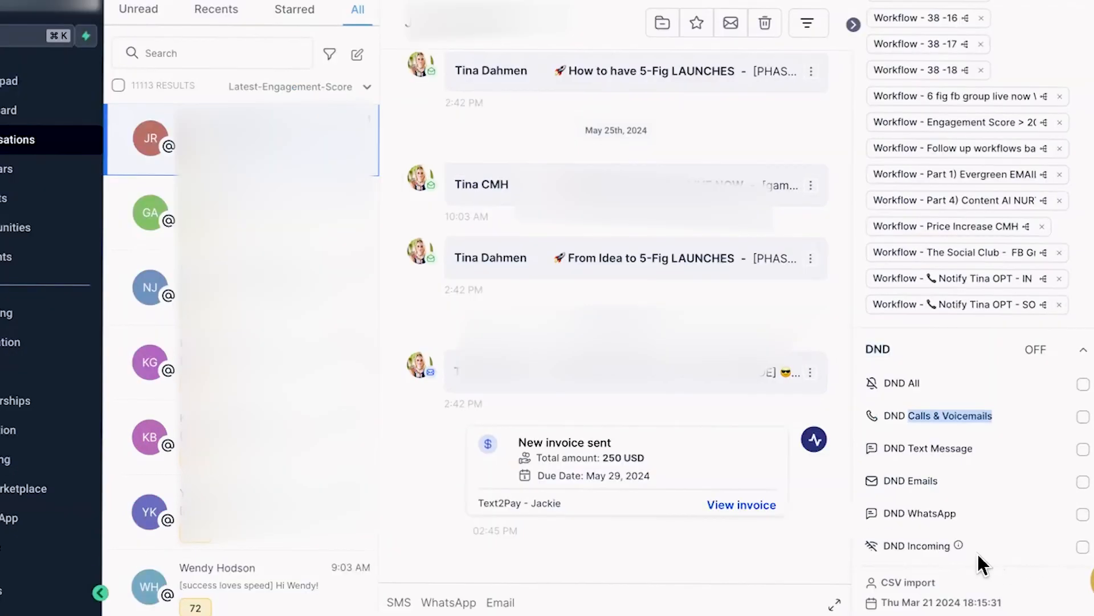
Open the email composer from the contact's details, and review the contact's appointments, opportunities, tasks and notes.
mouse_move(924, 615)
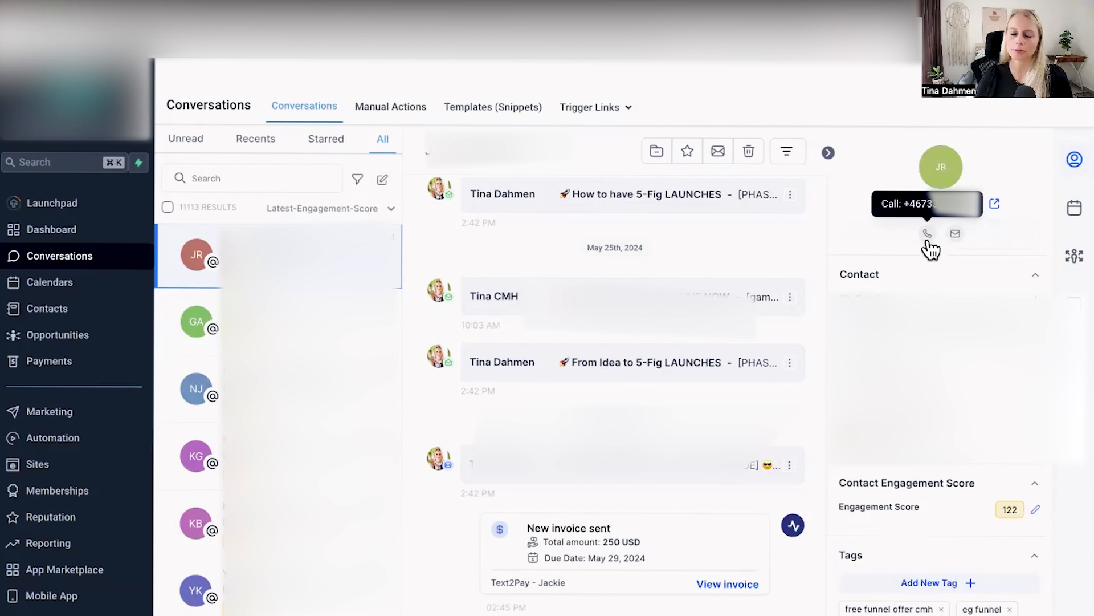
click(956, 235)
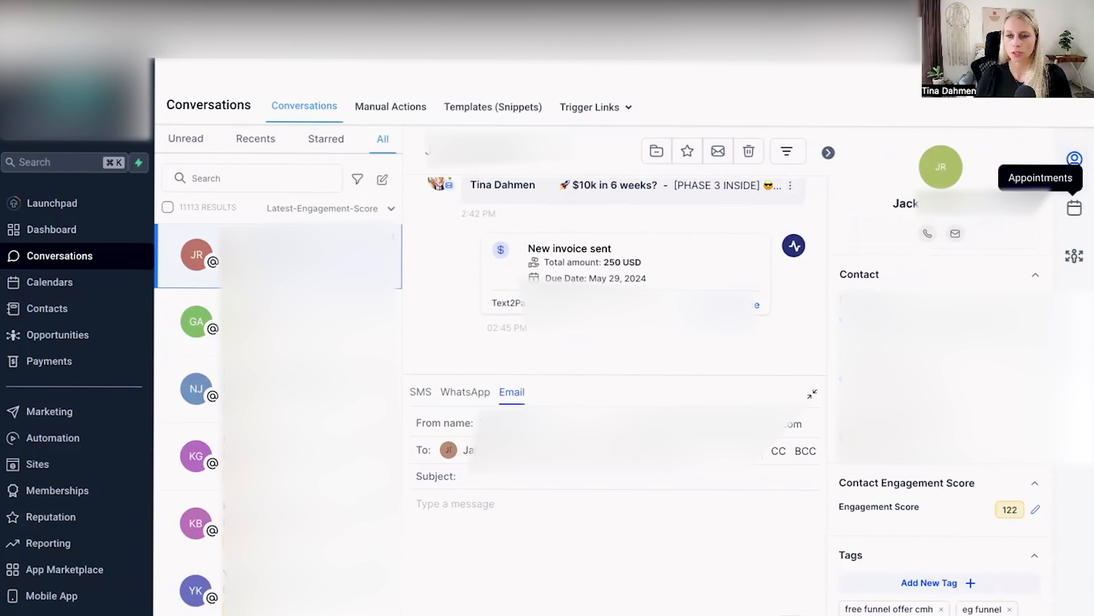
click(1074, 207)
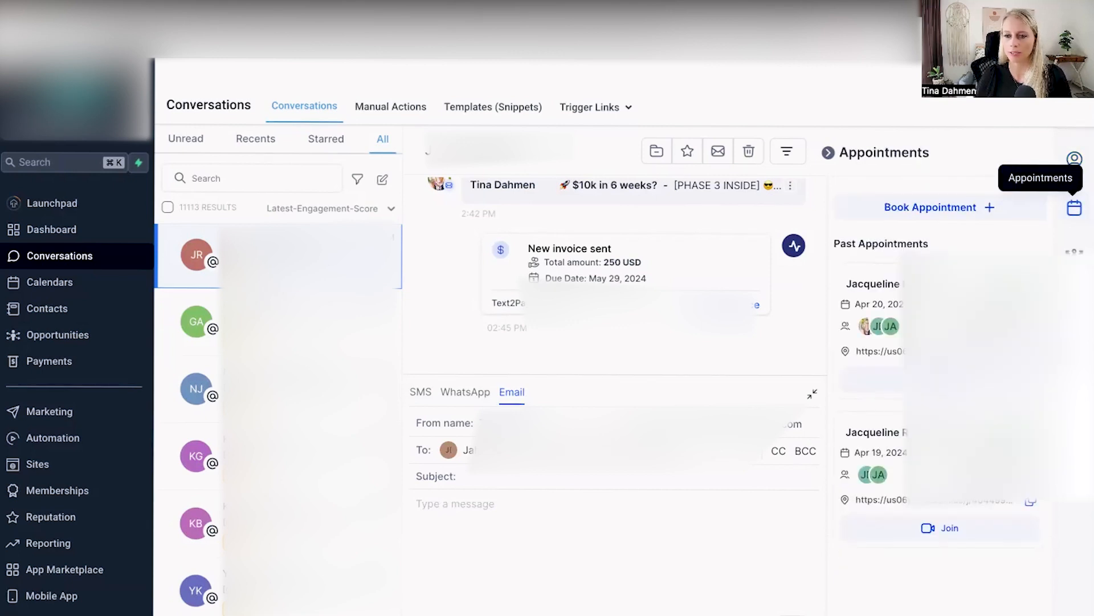
click(1075, 255)
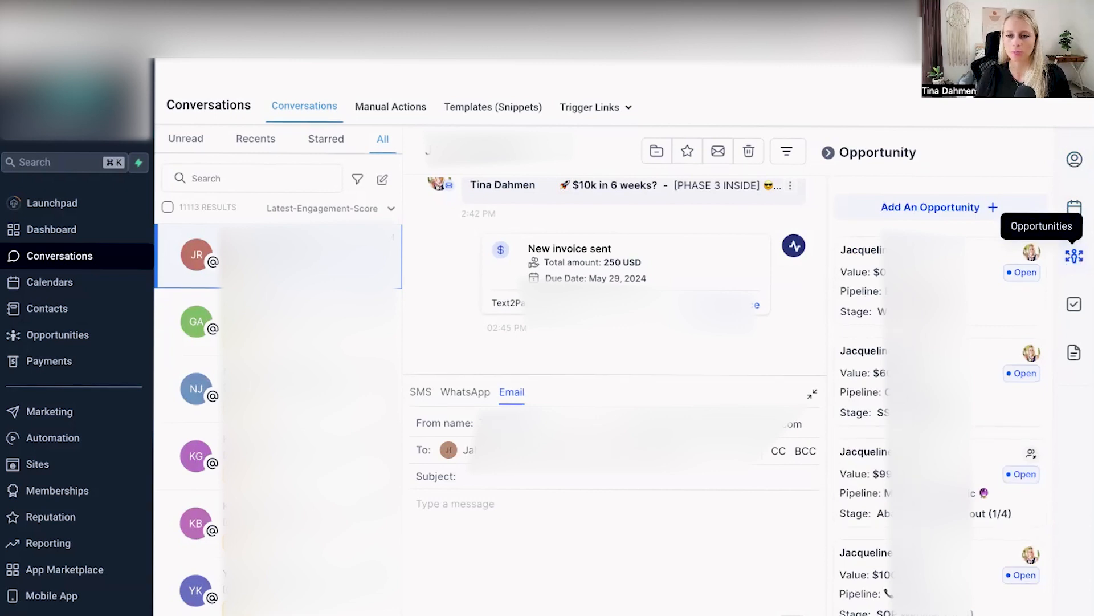
click(1074, 304)
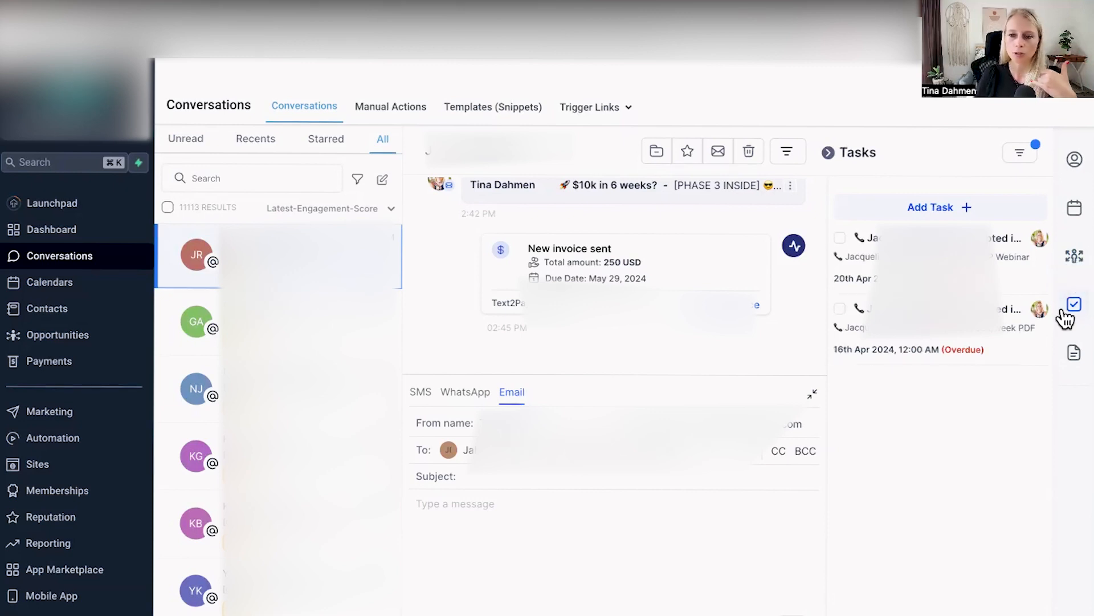
click(1074, 352)
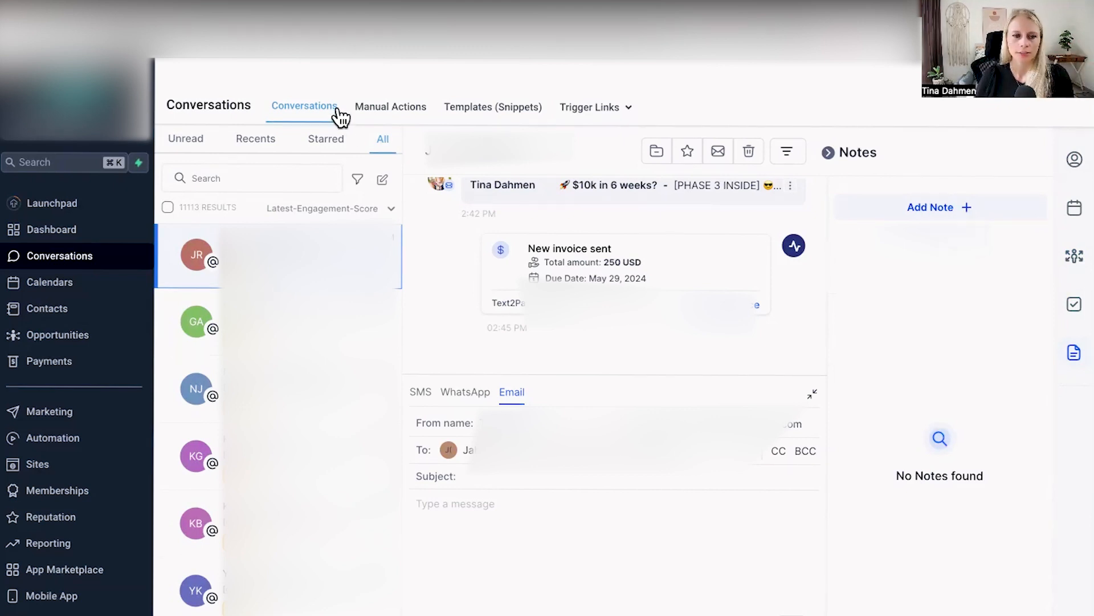
Review the manual actions and the message templates (snippets), and open the options for adding a template.
click(411, 109)
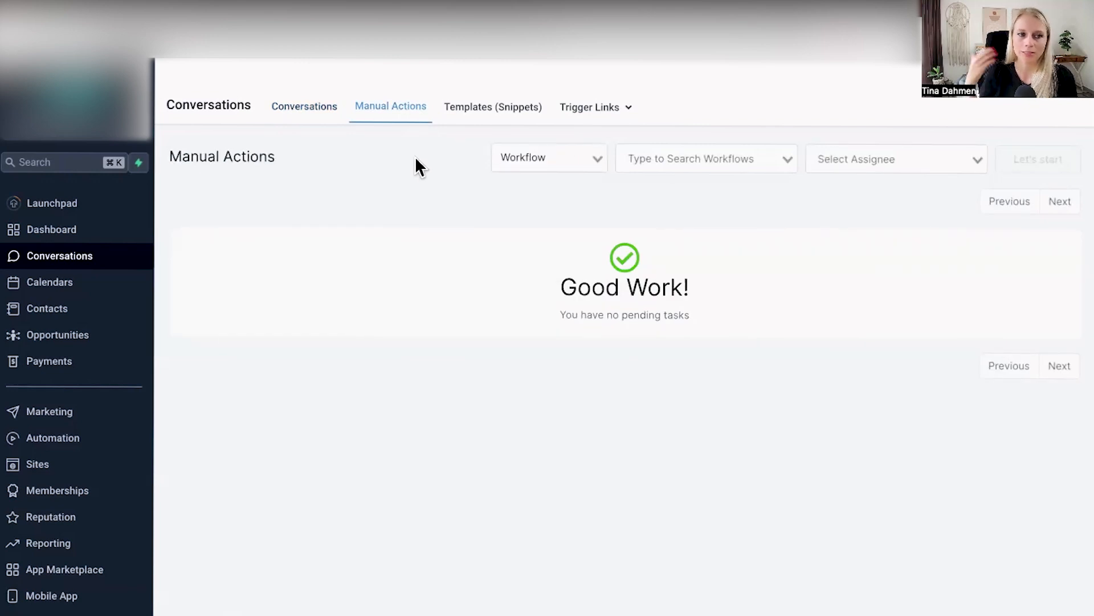
click(500, 112)
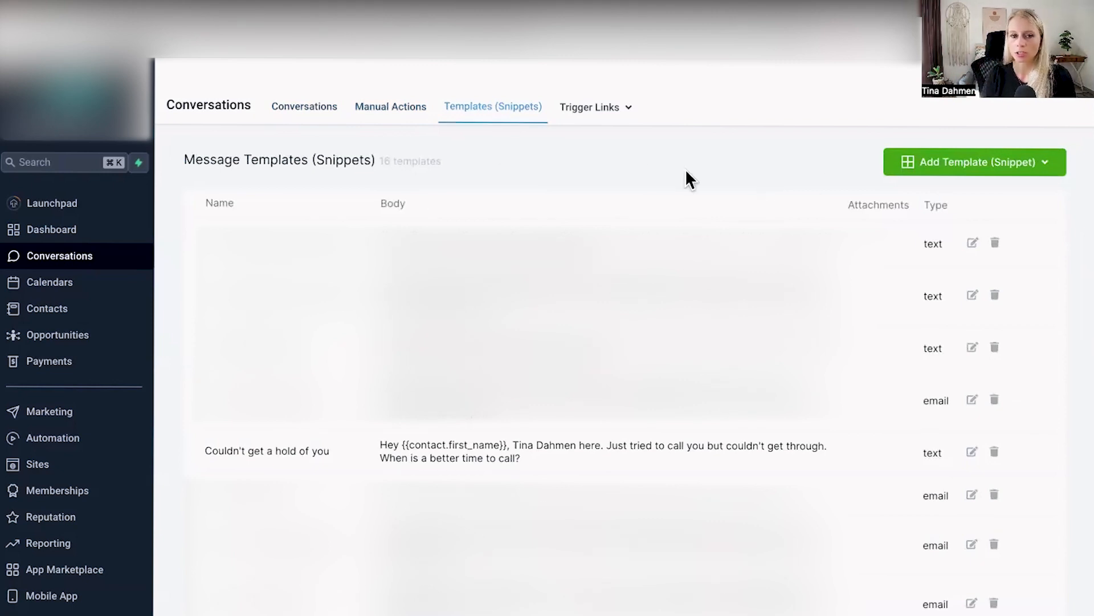
click(1046, 166)
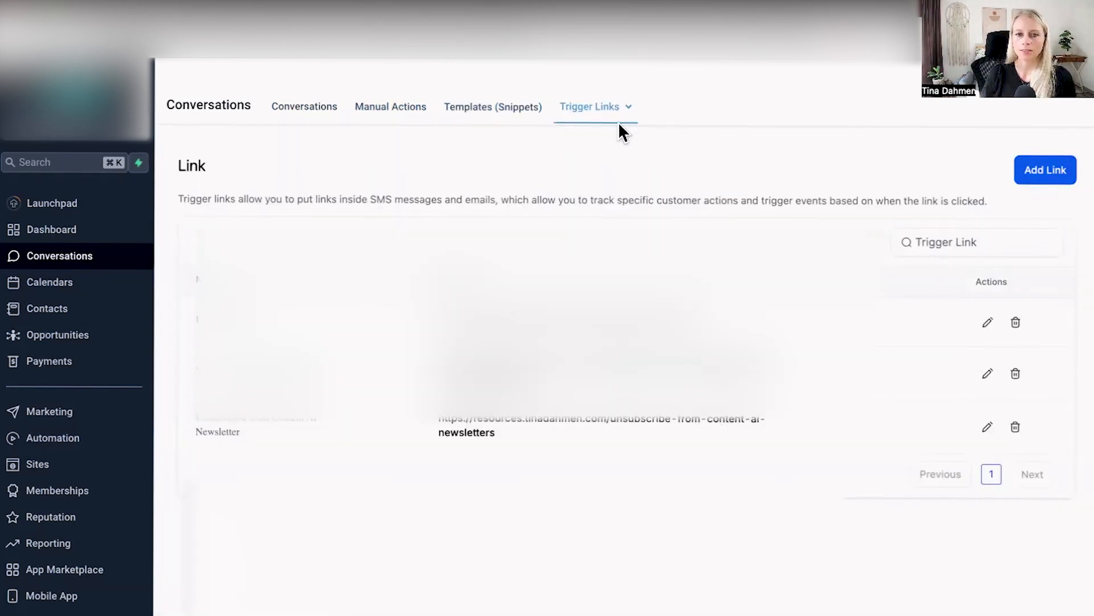
mouse_move(618, 121)
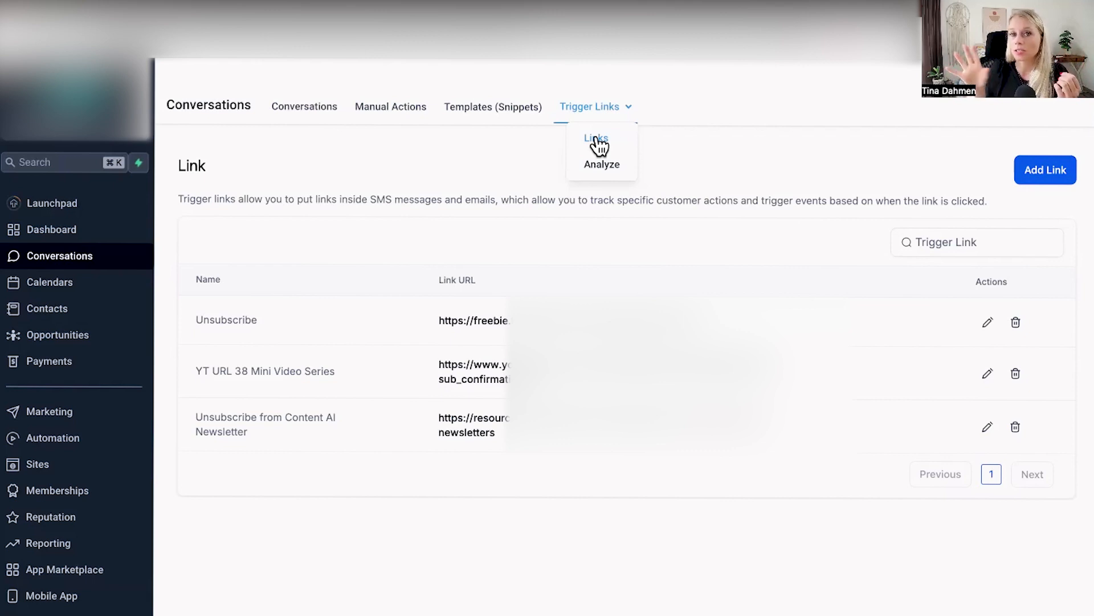
click(1035, 169)
click(471, 409)
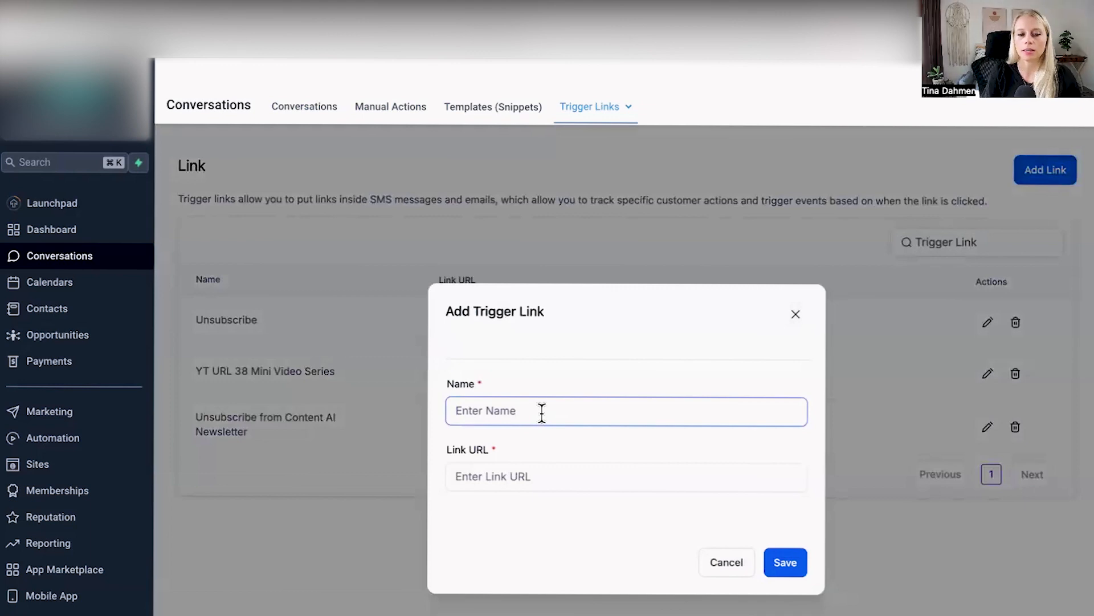
text(Downloaded)
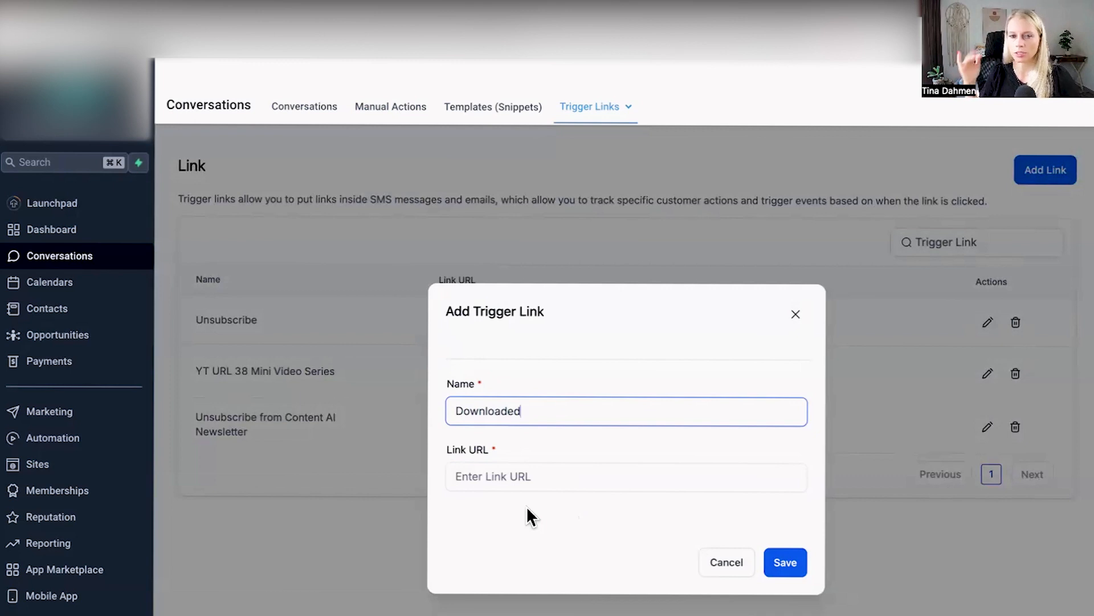
key(Tab)
text(www.link.com)
click(797, 567)
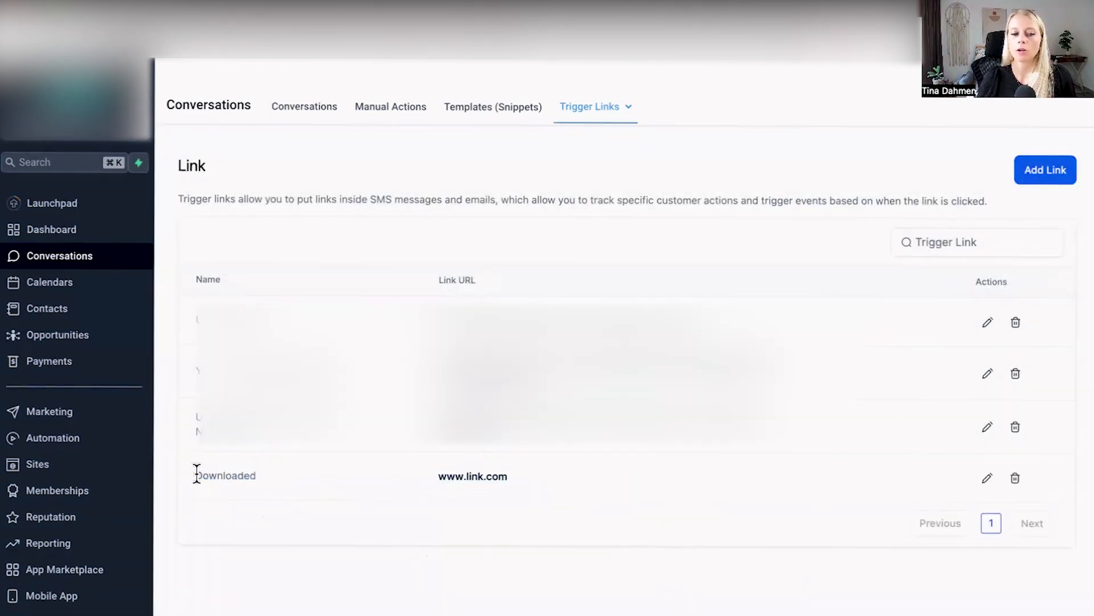
drag(196, 474, 266, 478)
click(282, 570)
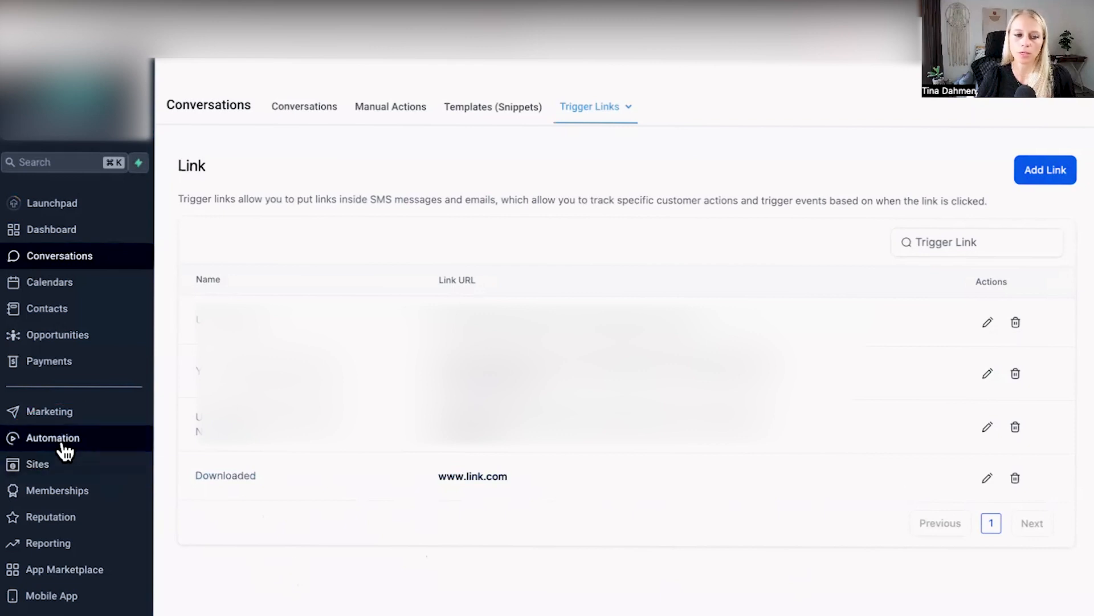